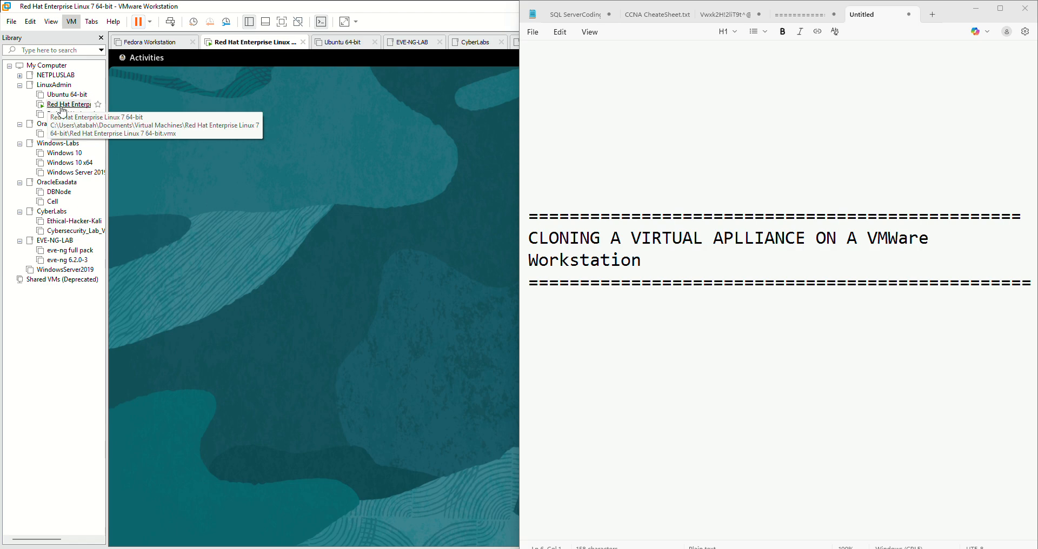
Shut down the guest operating system of the Red Hat Enterprise Linux 7 64-bit virtual machine.
{"action": "left_click", "coordinate": [151, 22]}
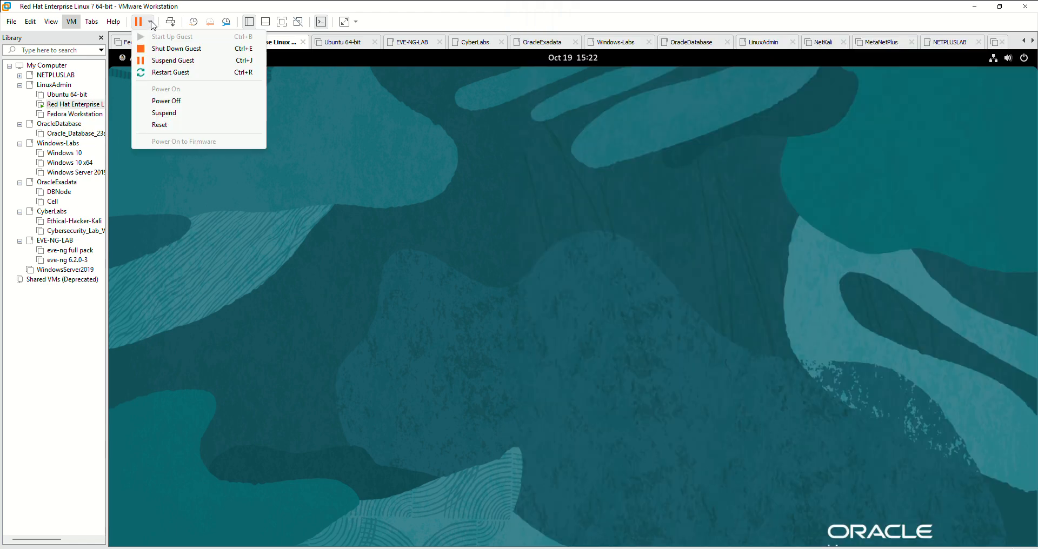
{"action": "left_click", "coordinate": [173, 49]}
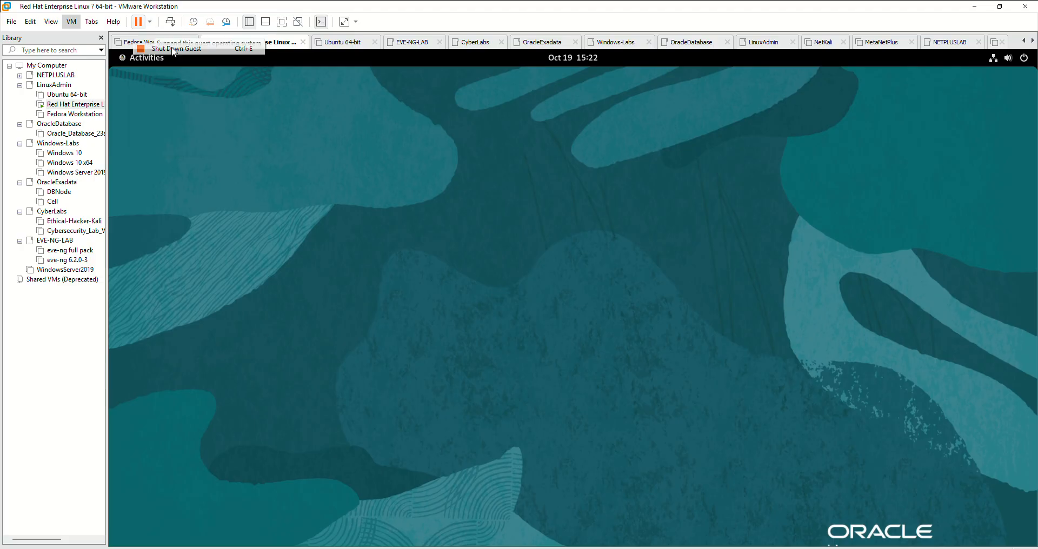
{"action": "left_click", "coordinate": [541, 309]}
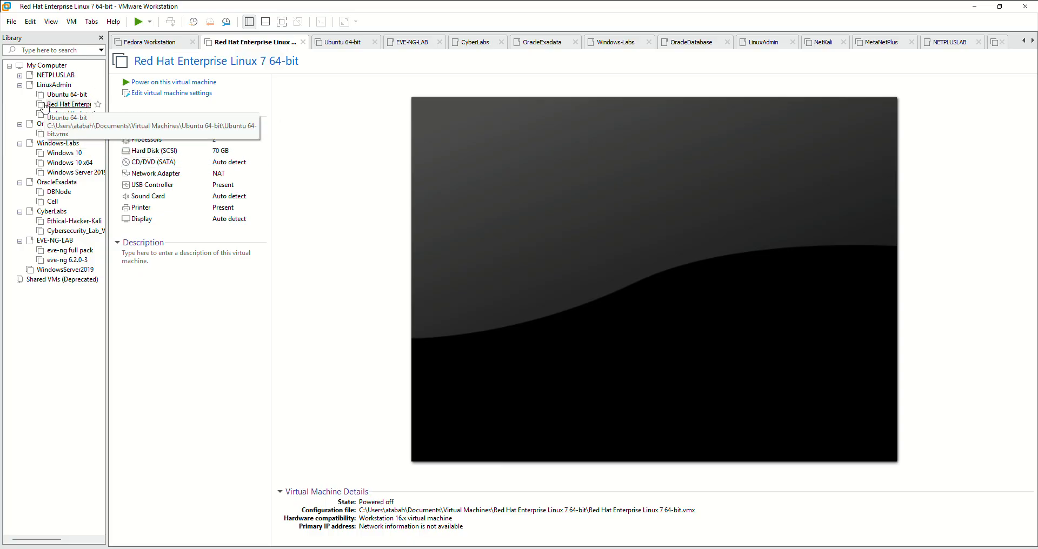
Start cloning the Red Hat Enterprise Linux 7 64-bit machine as a full clone from its current state.
{"action": "left_click", "coordinate": [66, 26]}
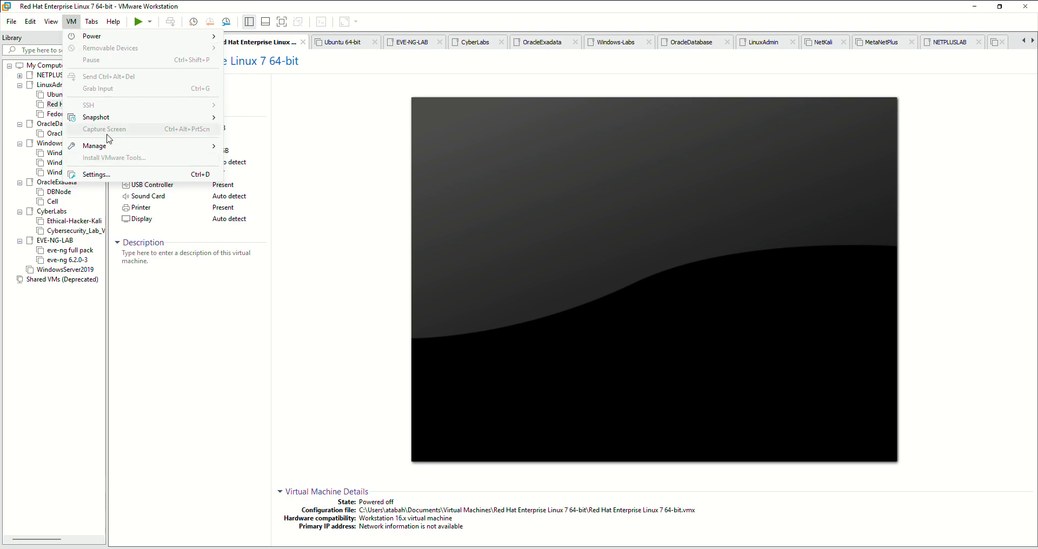
{"action": "mouse_move", "coordinate": [100, 151]}
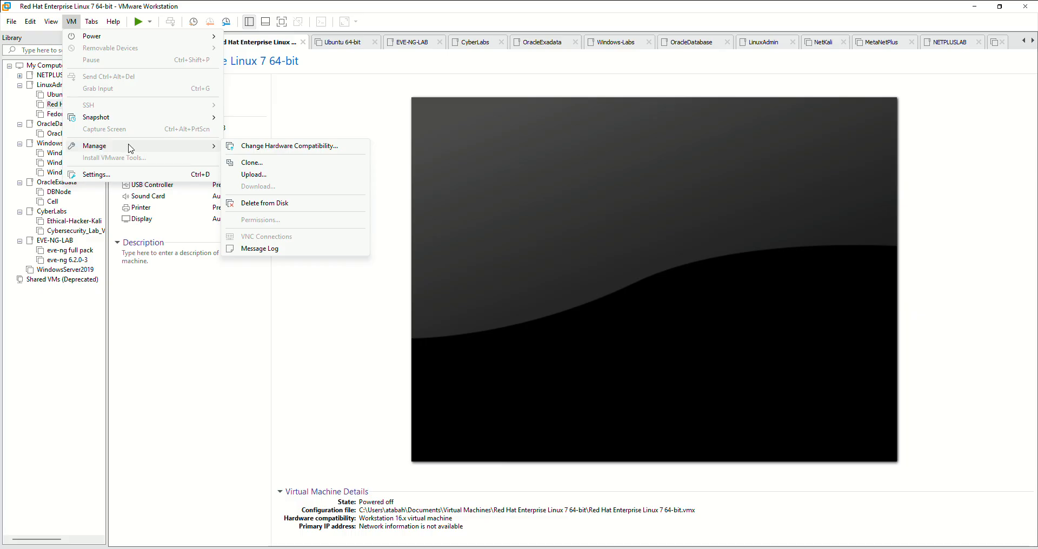
{"action": "left_click", "coordinate": [258, 164]}
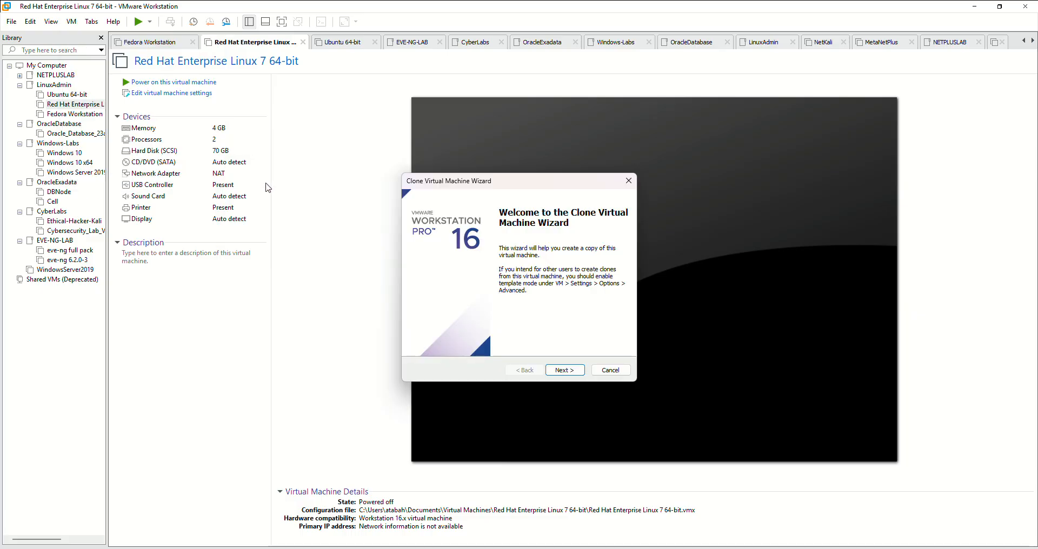
{"action": "left_click", "coordinate": [569, 371]}
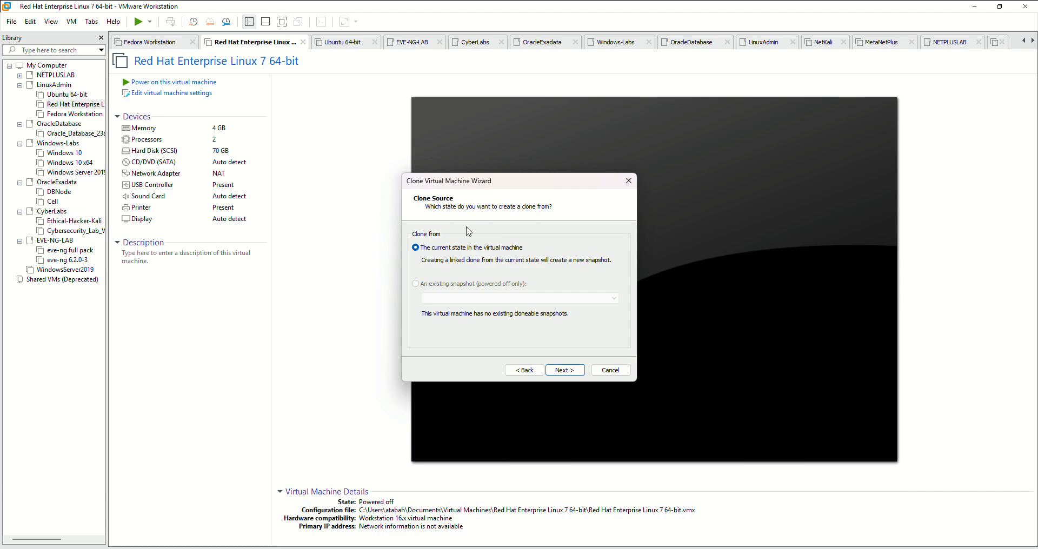
{"action": "left_click", "coordinate": [572, 370]}
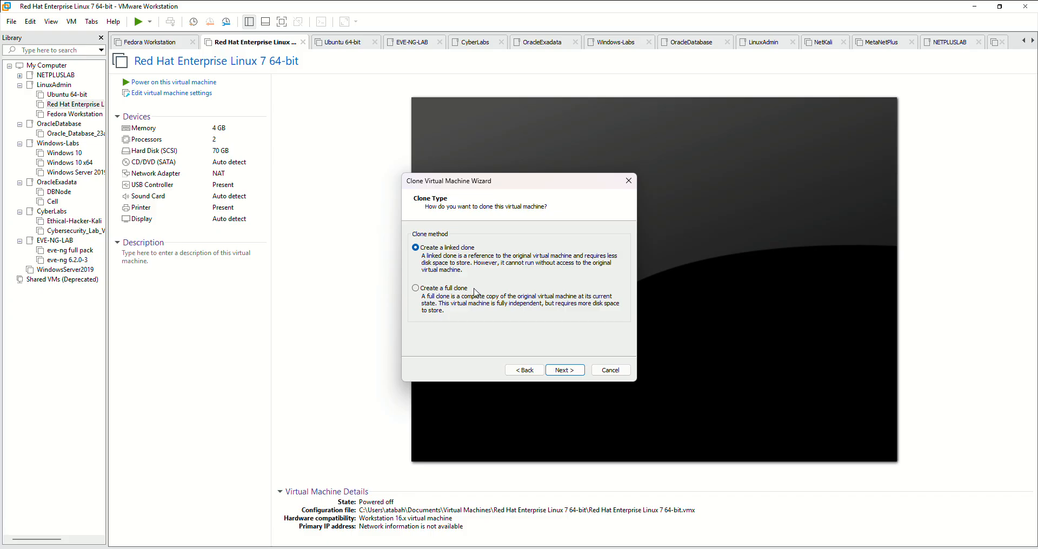
{"action": "left_click", "coordinate": [445, 289]}
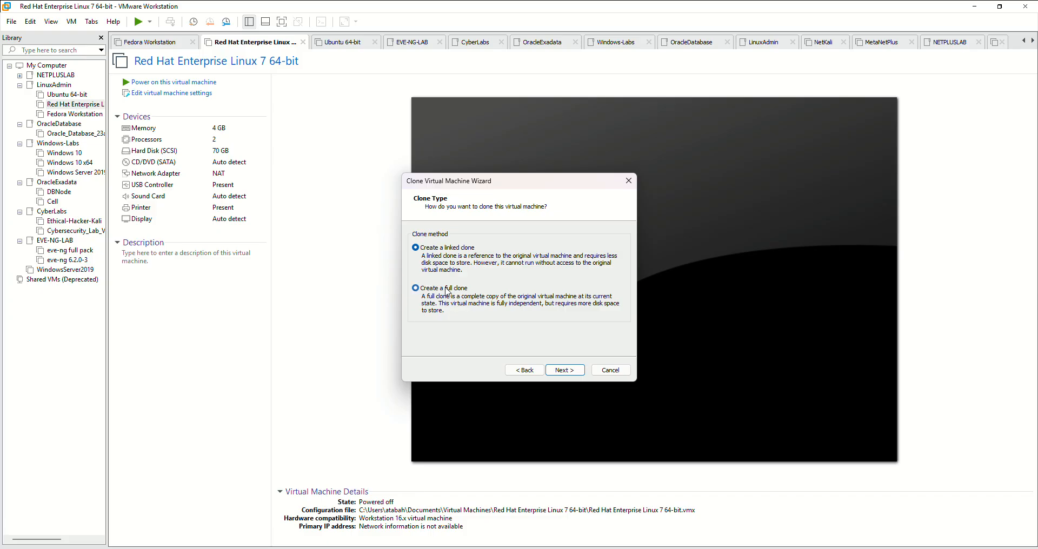
{"action": "left_click", "coordinate": [551, 372]}
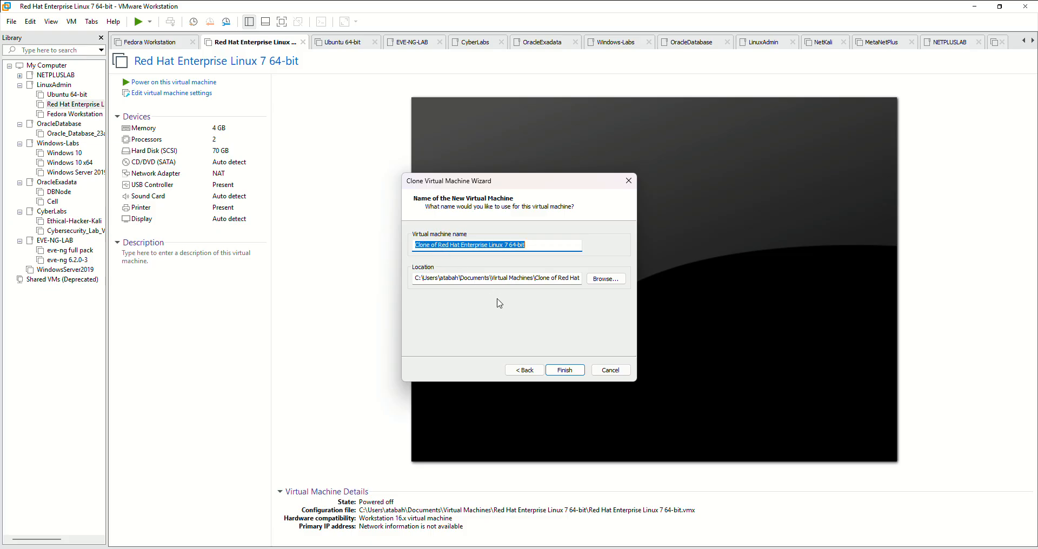
Set the clone's location to D:\VMWareMachines and create the clone under its default name.
{"action": "left_click", "coordinate": [606, 279]}
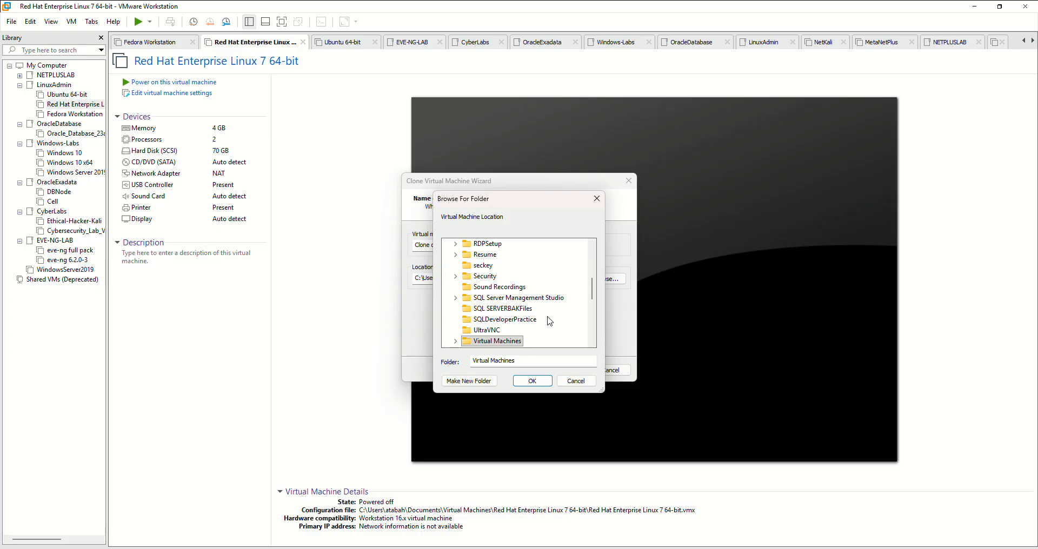
{"action": "scroll", "coordinate": [503, 335], "scroll_direction": "down", "scroll_amount": 1}
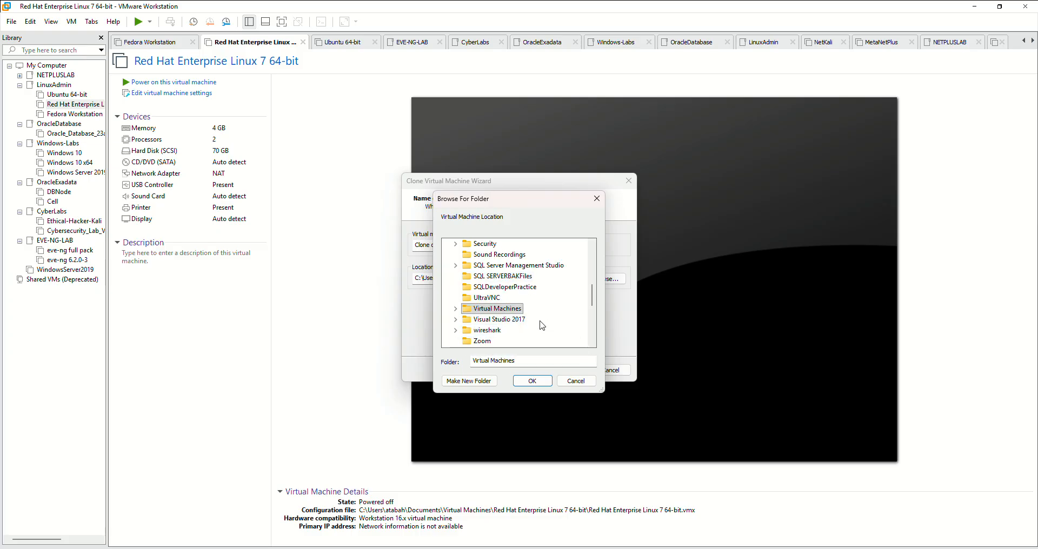
{"action": "scroll", "coordinate": [560, 319], "scroll_direction": "down", "scroll_amount": 1}
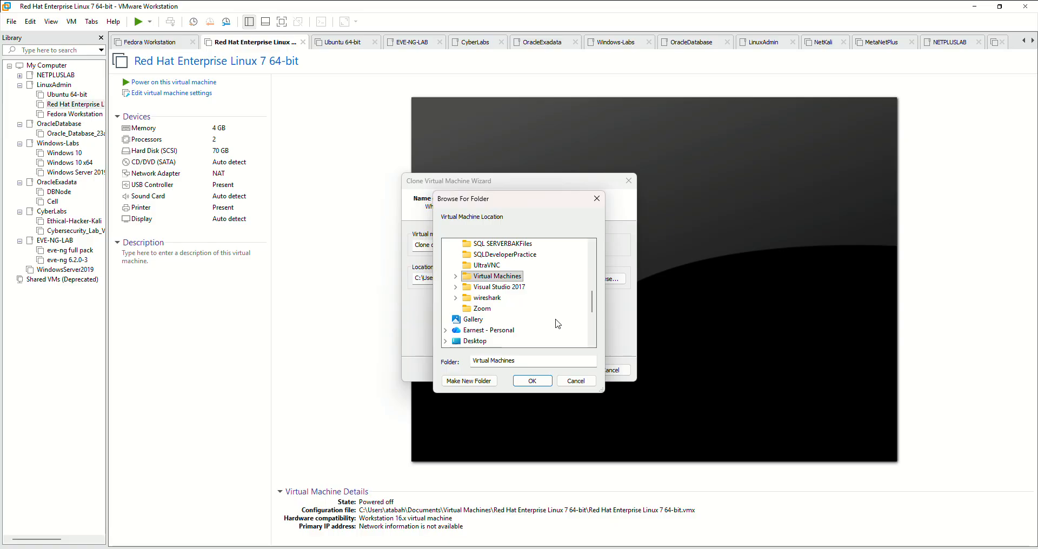
{"action": "scroll", "coordinate": [457, 342], "scroll_direction": "down", "scroll_amount": 1}
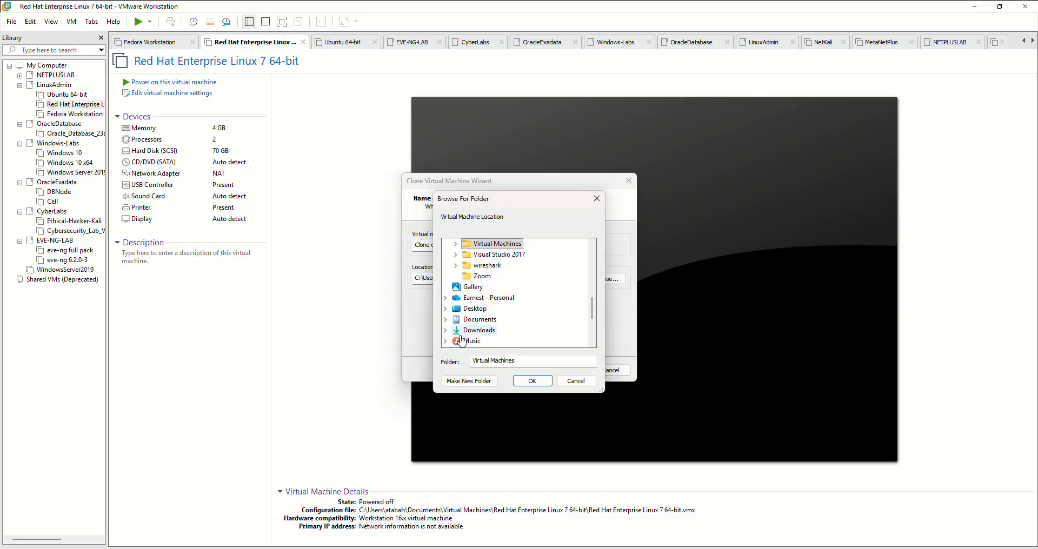
{"action": "scroll", "coordinate": [460, 341], "scroll_direction": "down", "scroll_amount": 2}
{"action": "scroll", "coordinate": [546, 331], "scroll_direction": "down", "scroll_amount": 1}
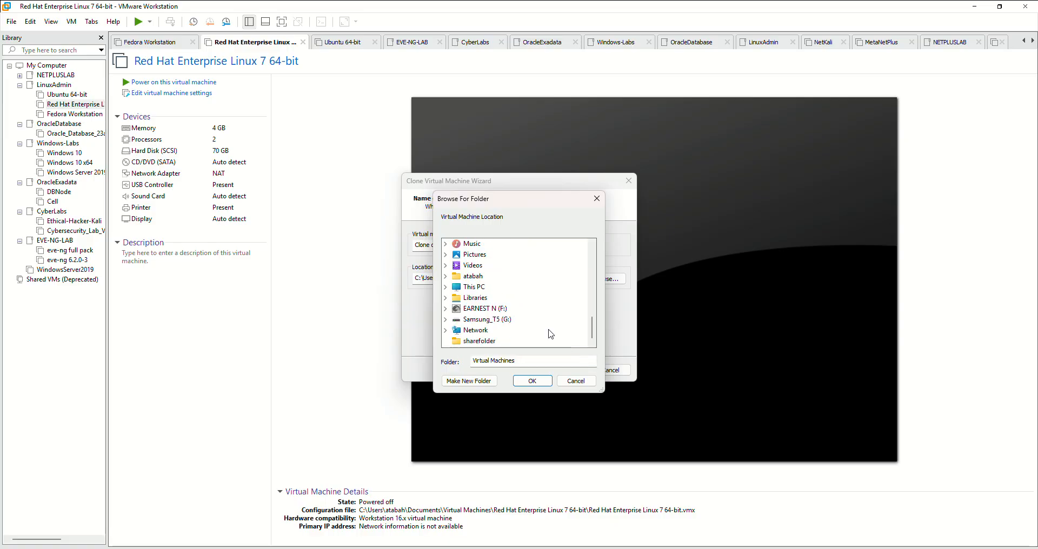
{"action": "left_click", "coordinate": [446, 286]}
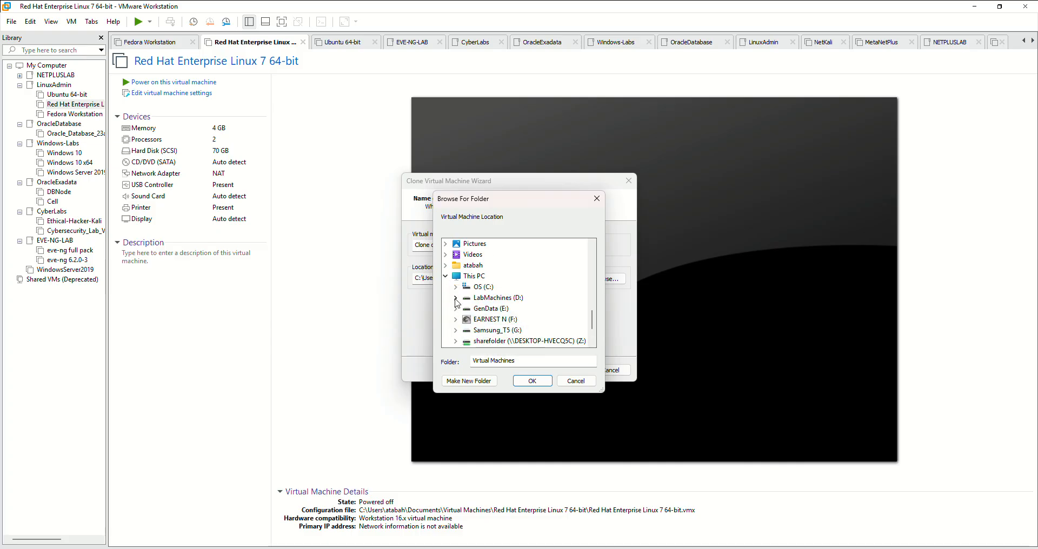
{"action": "left_click", "coordinate": [456, 299]}
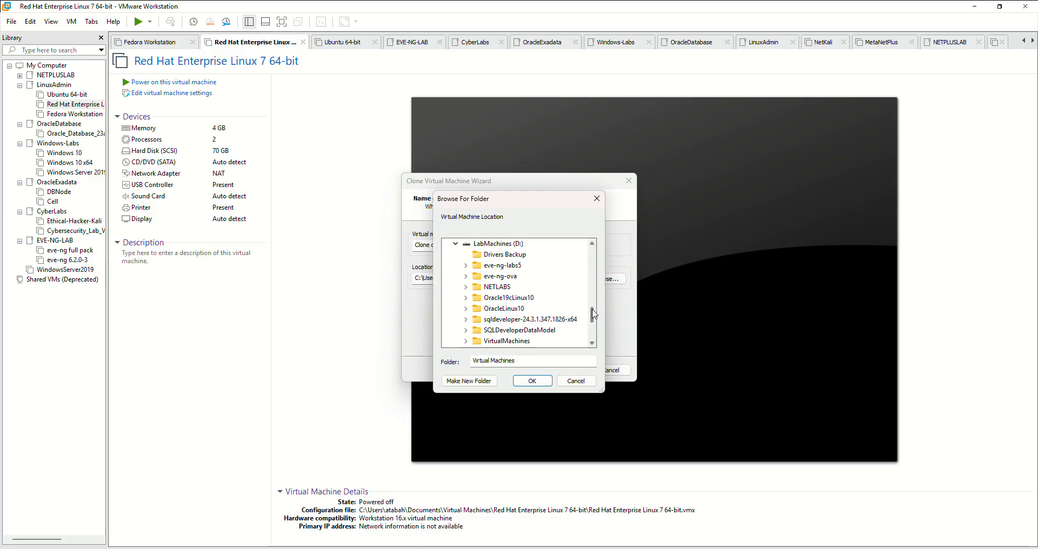
{"action": "left_click_drag", "start_coordinate": [593, 314], "coordinate": [594, 317]}
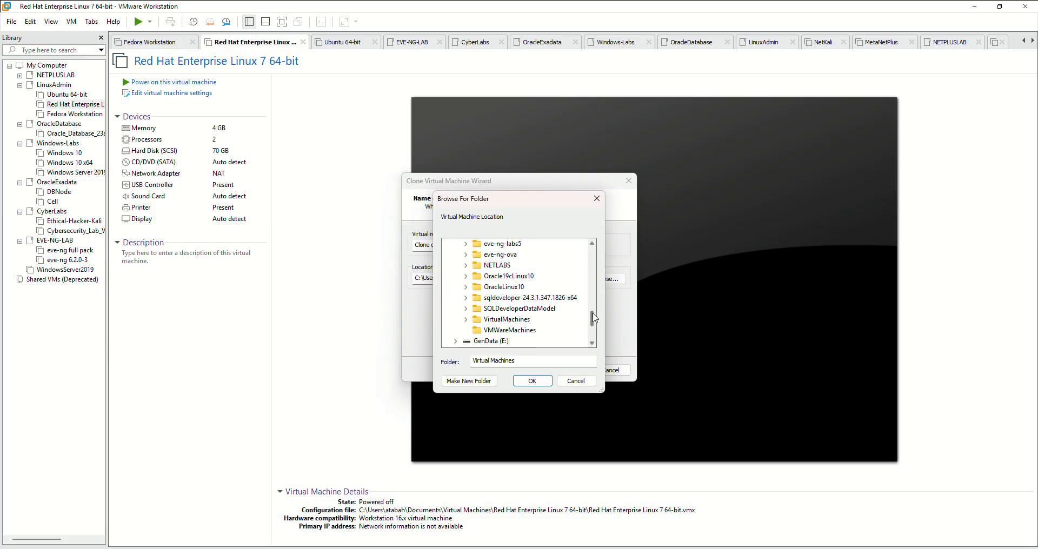
{"action": "left_click", "coordinate": [508, 330]}
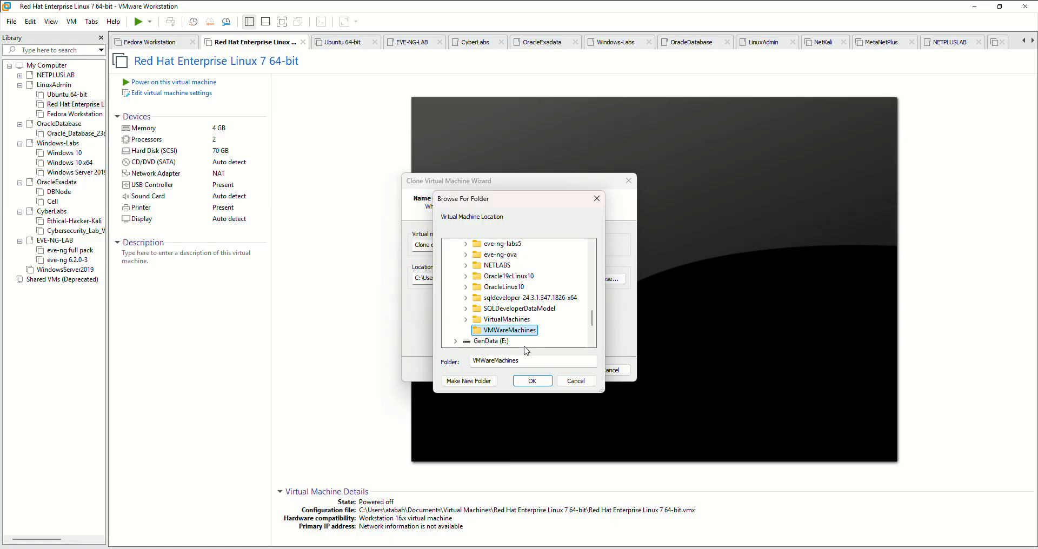
{"action": "left_click", "coordinate": [532, 380]}
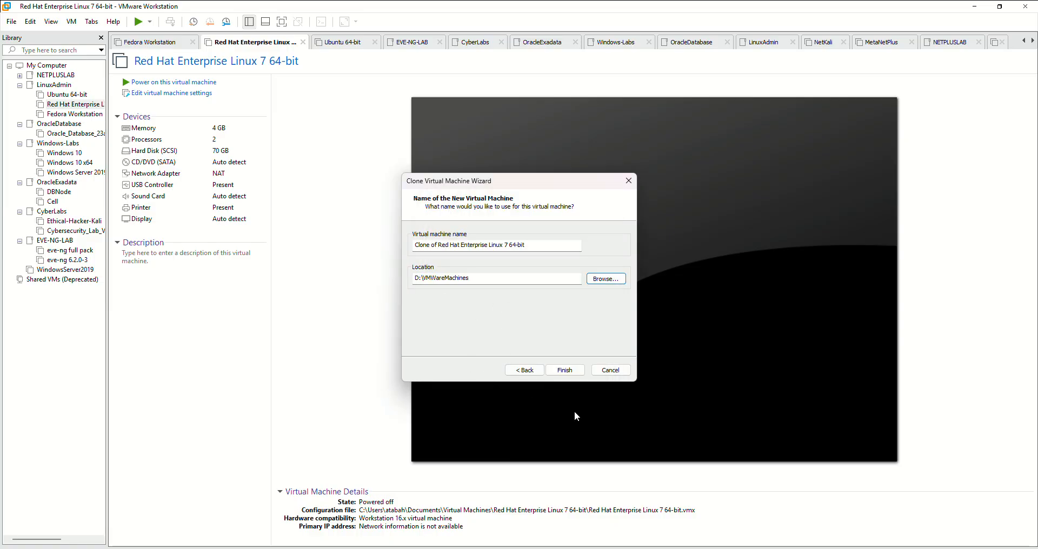
{"action": "left_click", "coordinate": [564, 370]}
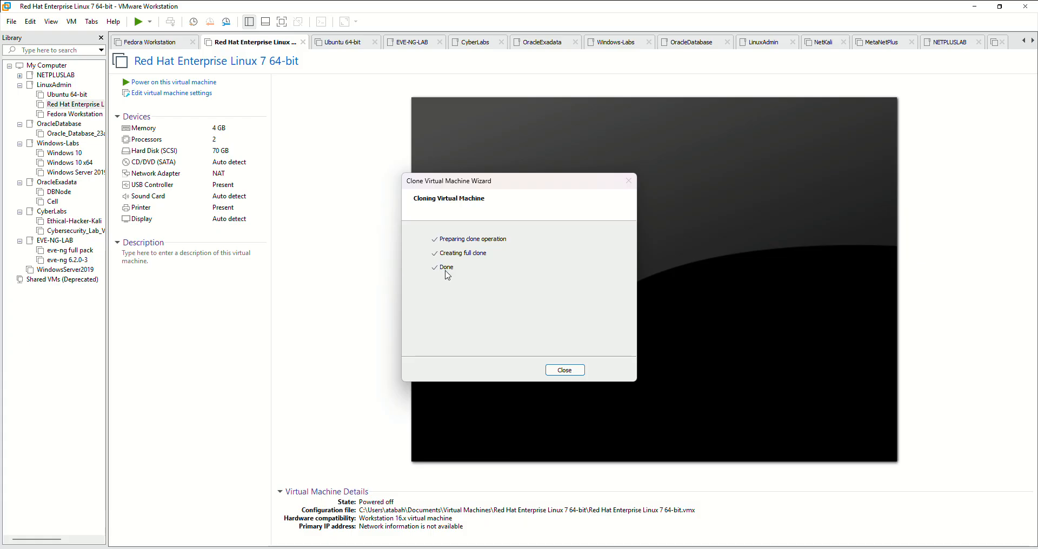
{"action": "left_click", "coordinate": [569, 370]}
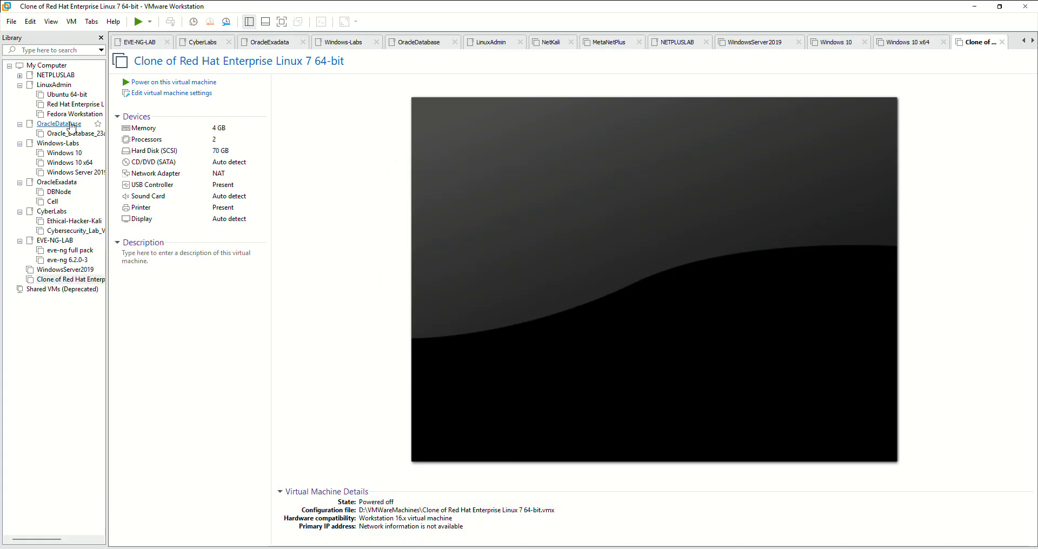
Set the memory of the cloned Red Hat virtual machine to 6208 MB.
{"action": "left_click", "coordinate": [73, 280]}
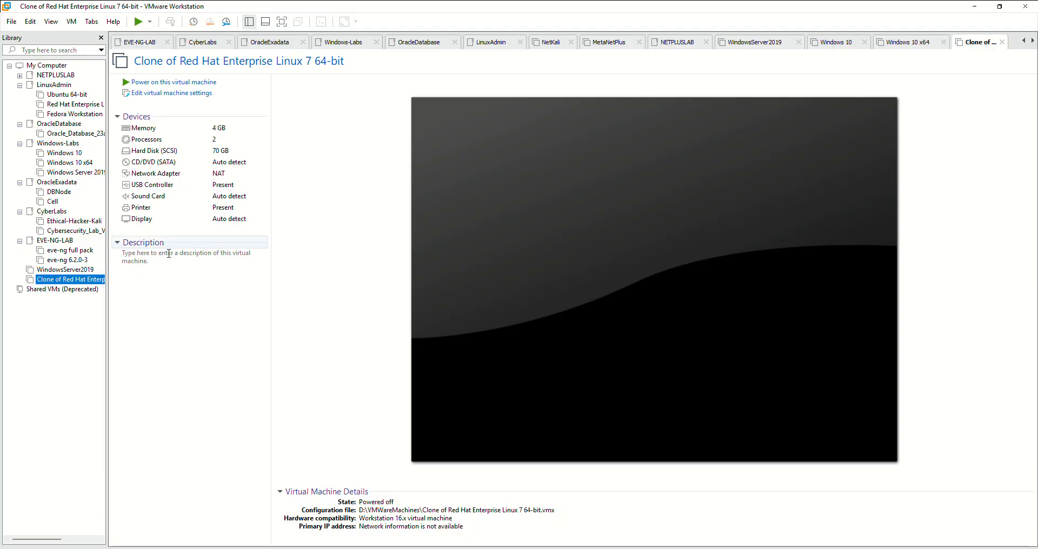
{"action": "left_click", "coordinate": [164, 129]}
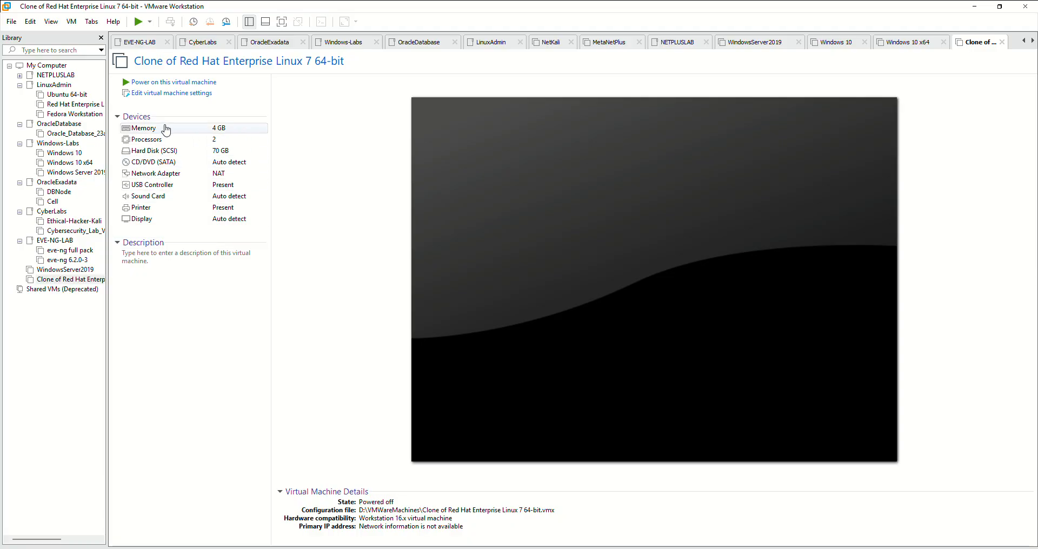
{"action": "double_click", "coordinate": [177, 131]}
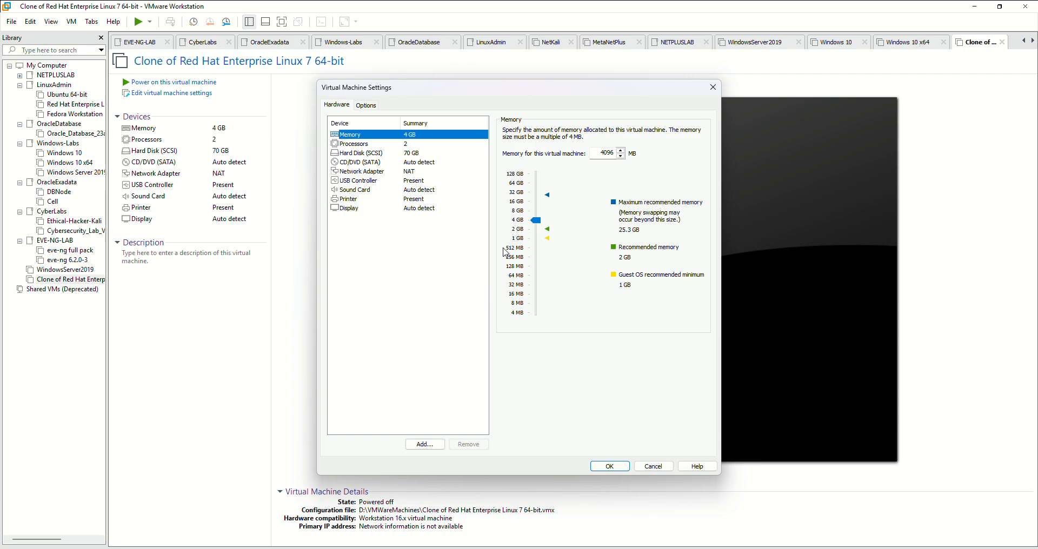
{"action": "left_click", "coordinate": [535, 214]}
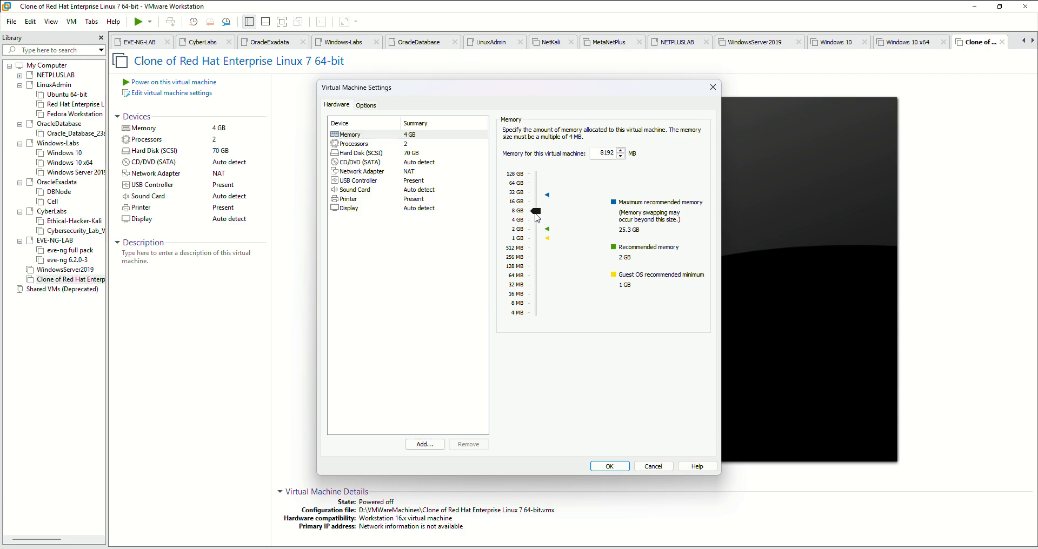
{"action": "left_click_drag", "start_coordinate": [537, 213], "coordinate": [537, 218]}
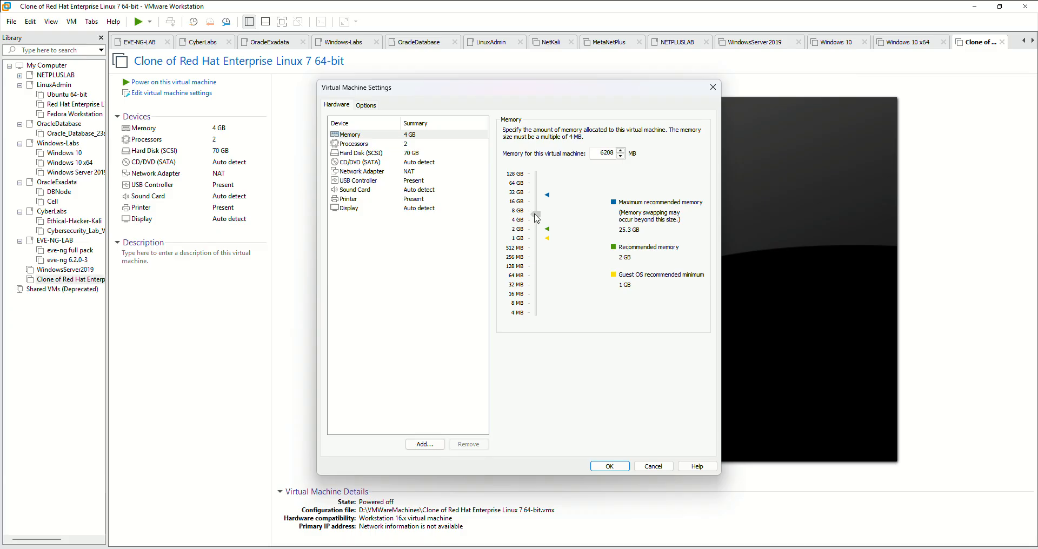
{"action": "left_click", "coordinate": [610, 465]}
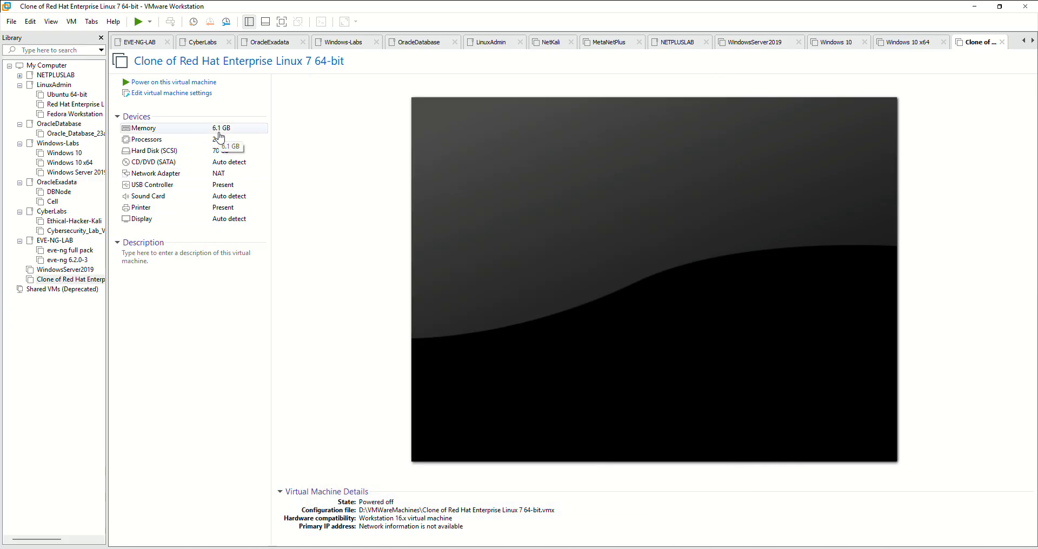
Start adding a SCSI hard disk to the cloned Red Hat virtual machine.
{"action": "left_click", "coordinate": [192, 154]}
{"action": "double_click", "coordinate": [192, 156]}
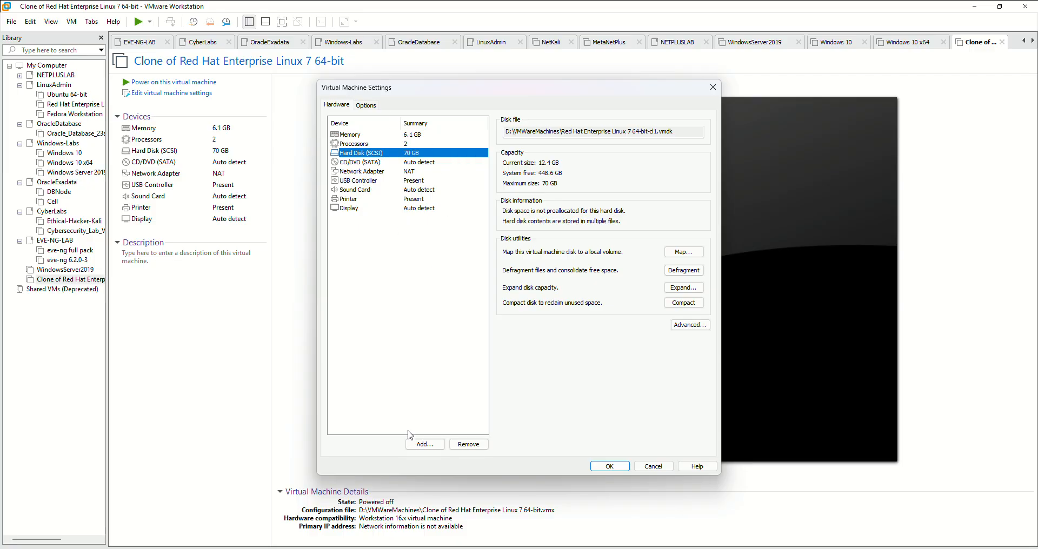
{"action": "left_click", "coordinate": [425, 444]}
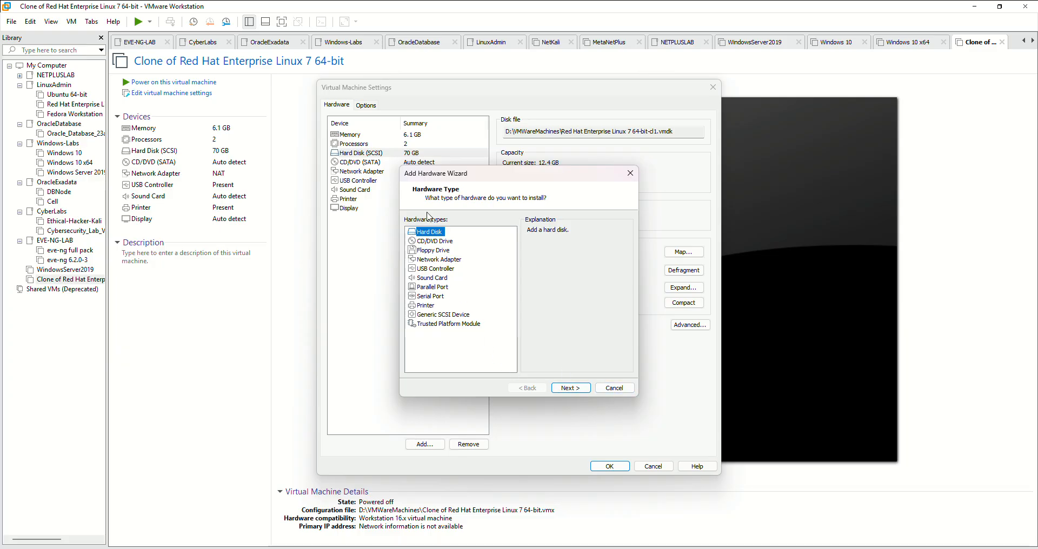
{"action": "left_click", "coordinate": [573, 390]}
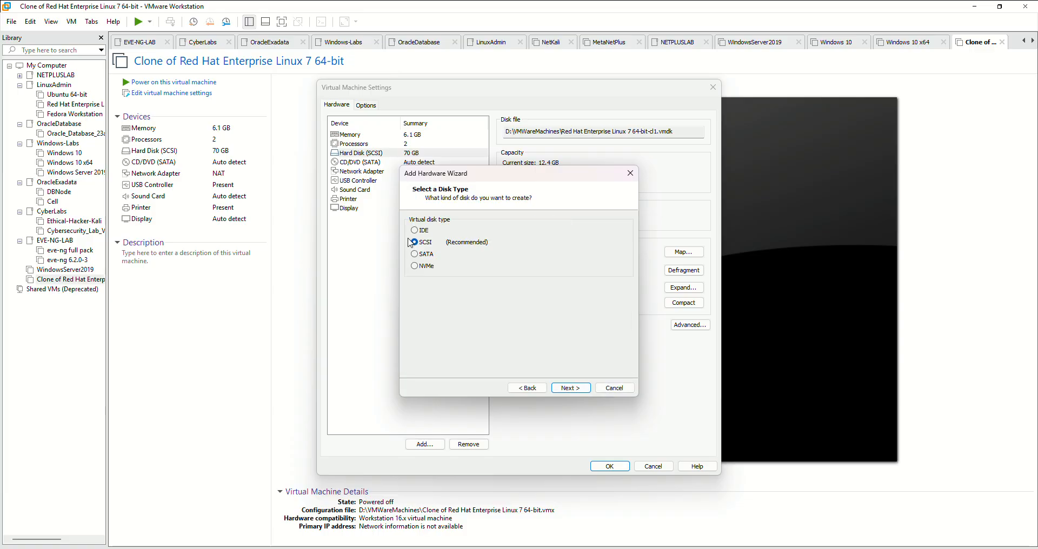
{"action": "left_click", "coordinate": [563, 388]}
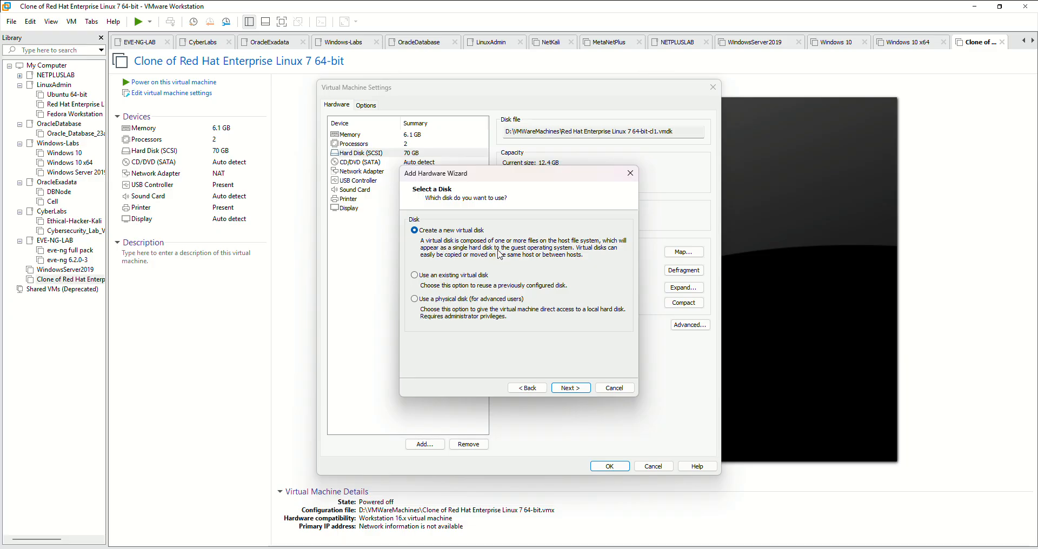
Specify a new virtual disk with a maximum size of 20 GB, split into multiple files.
{"action": "left_click", "coordinate": [565, 388]}
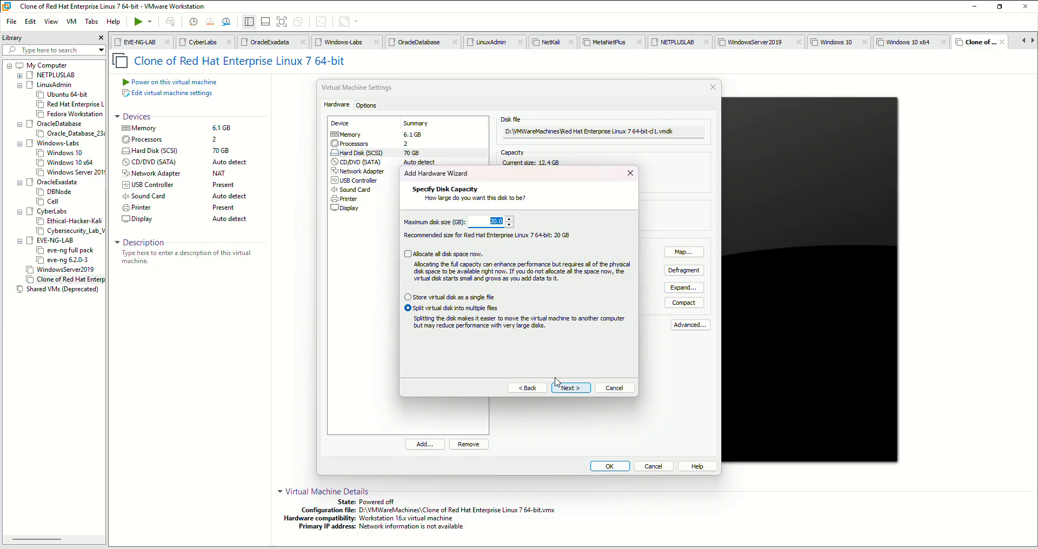
{"action": "left_click", "coordinate": [495, 220]}
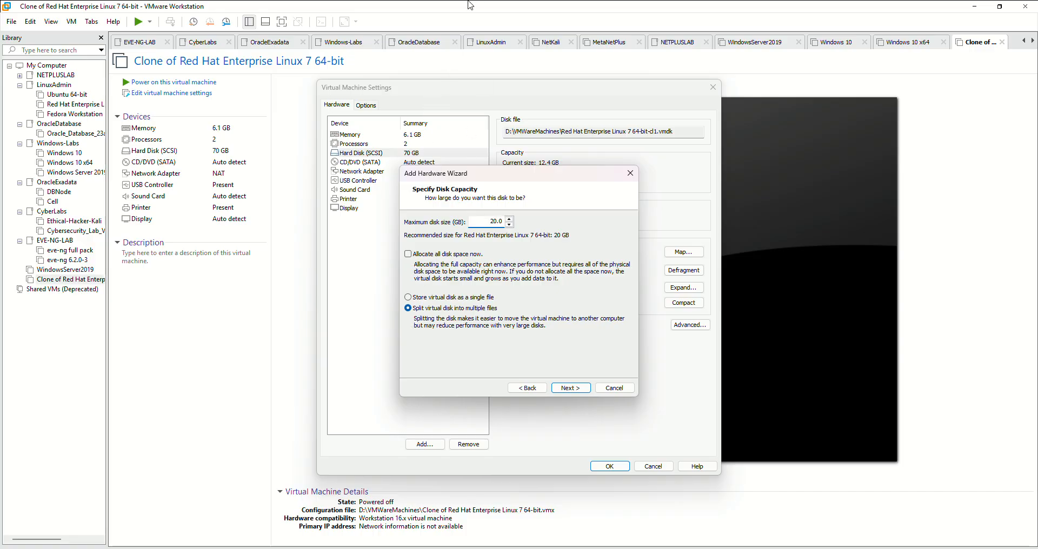
{"action": "left_click", "coordinate": [461, 18]}
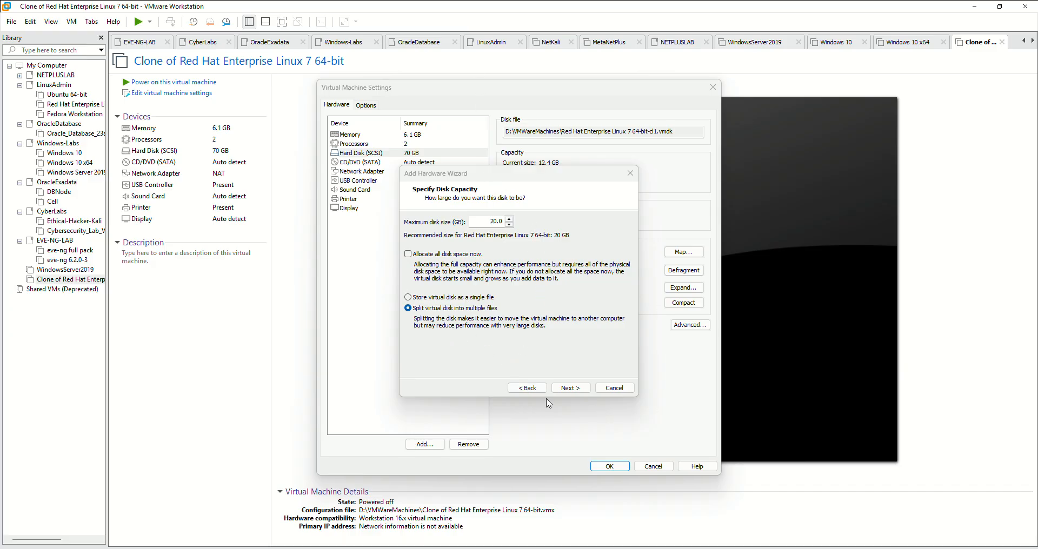
{"action": "left_click", "coordinate": [569, 389]}
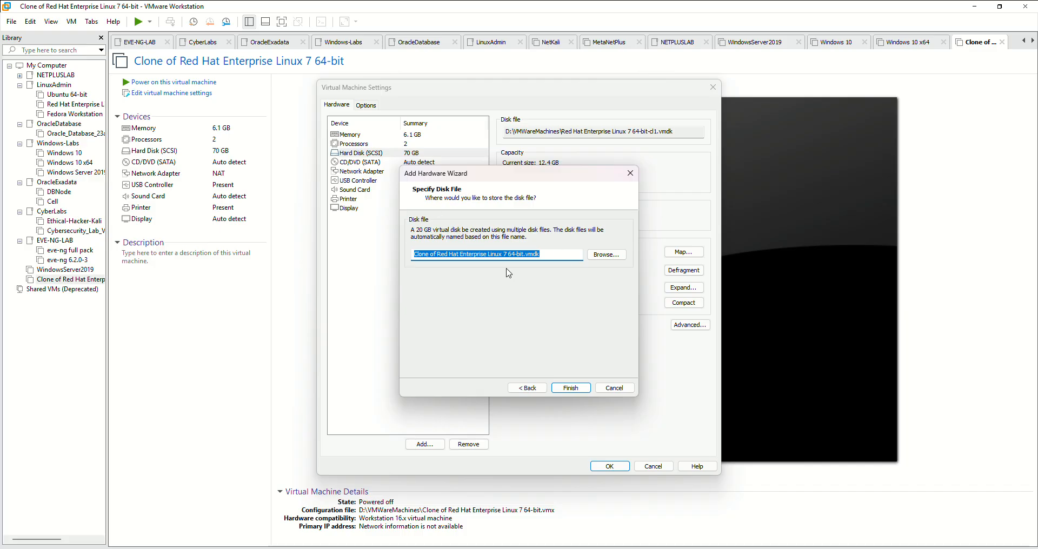
Browse to the VMWareMachines folder on the LabMachines (D:) drive as the location for the new disk file.
{"action": "left_click", "coordinate": [526, 255]}
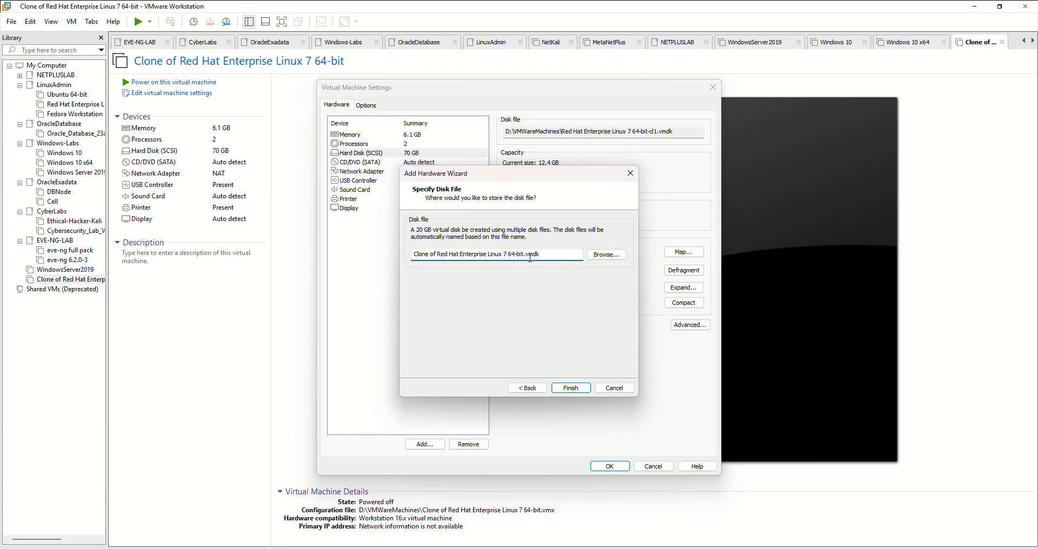
{"action": "left_click_drag", "start_coordinate": [523, 254], "coordinate": [399, 254]}
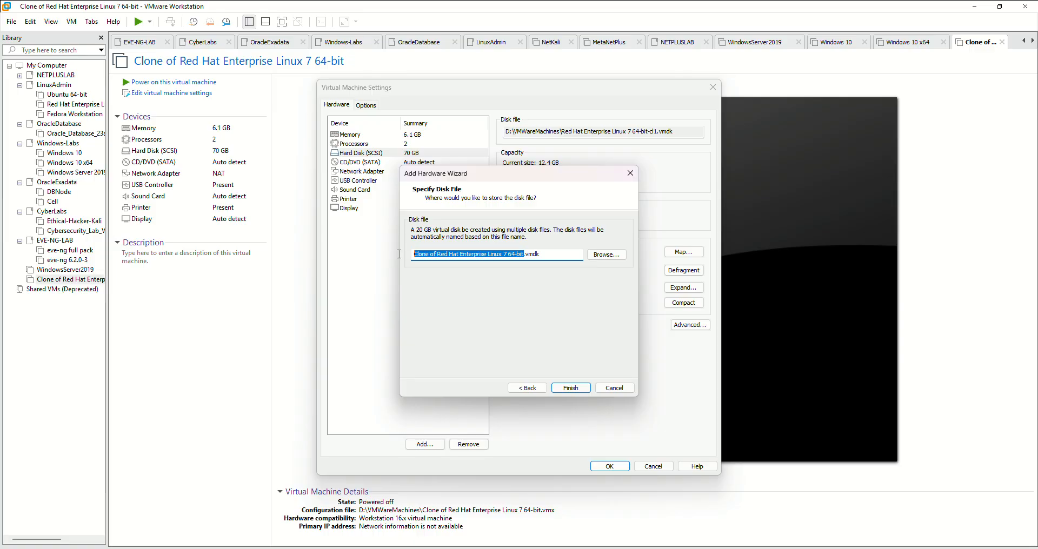
{"action": "left_click", "coordinate": [521, 254]}
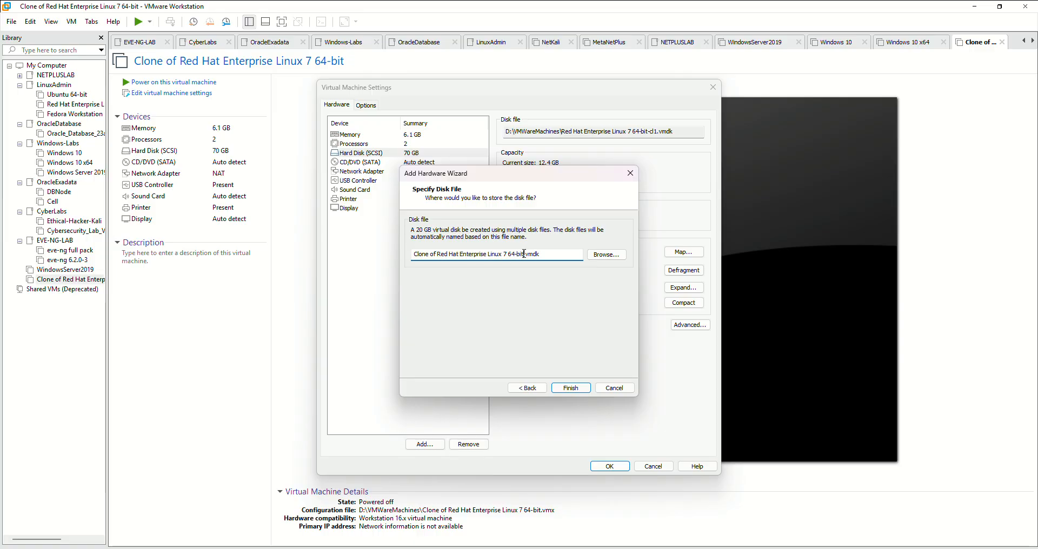
{"action": "left_click_drag", "start_coordinate": [524, 254], "coordinate": [411, 258]}
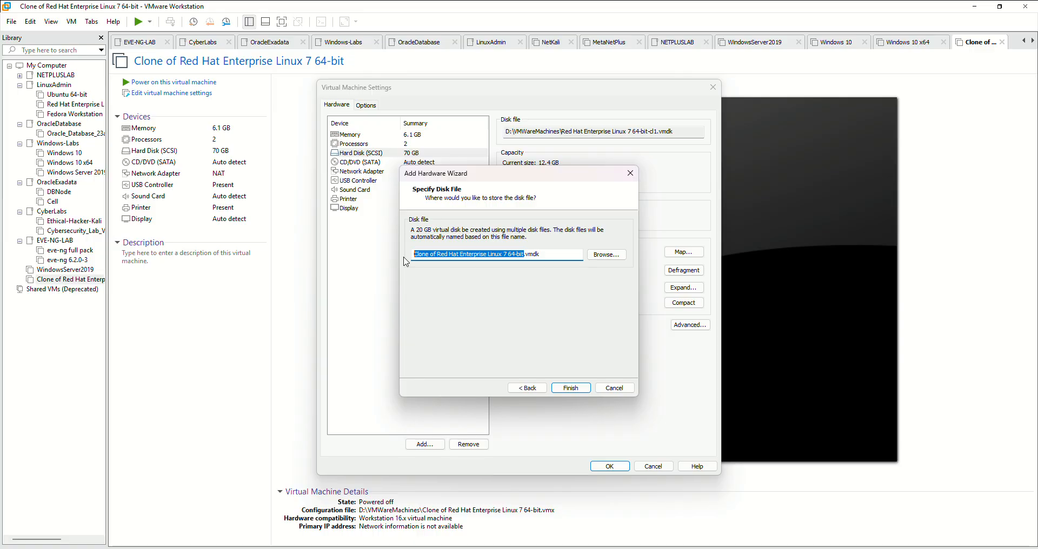
{"action": "left_click", "coordinate": [605, 254]}
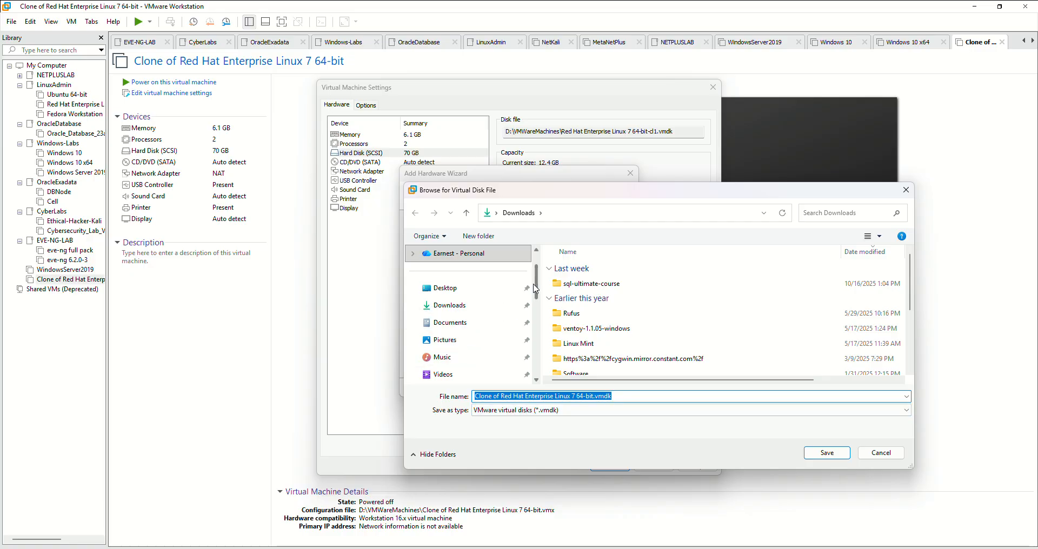
{"action": "scroll", "coordinate": [538, 306], "scroll_direction": "down", "scroll_amount": 2}
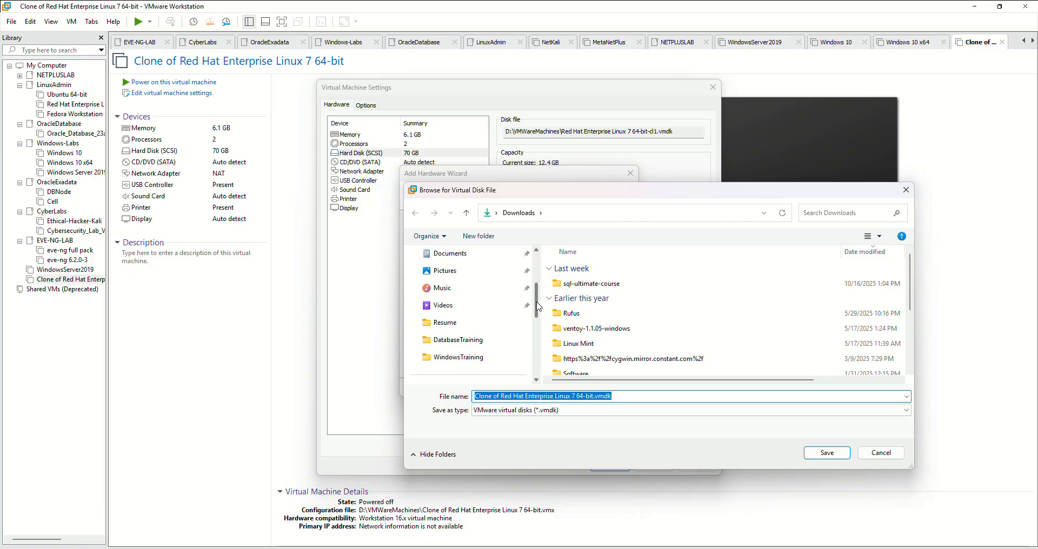
{"action": "scroll", "coordinate": [465, 335], "scroll_direction": "down", "scroll_amount": 5}
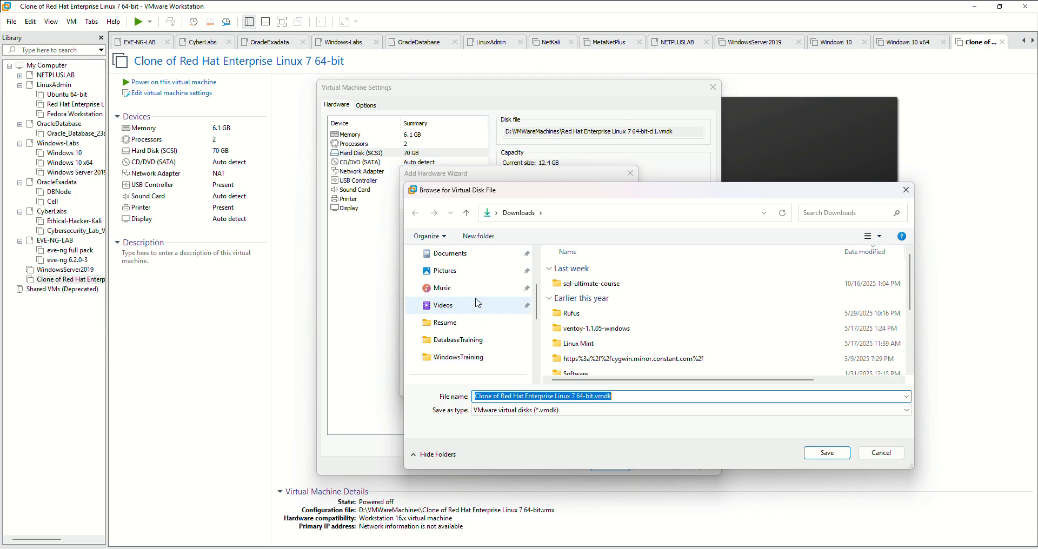
{"action": "scroll", "coordinate": [476, 324], "scroll_direction": "up", "scroll_amount": 2}
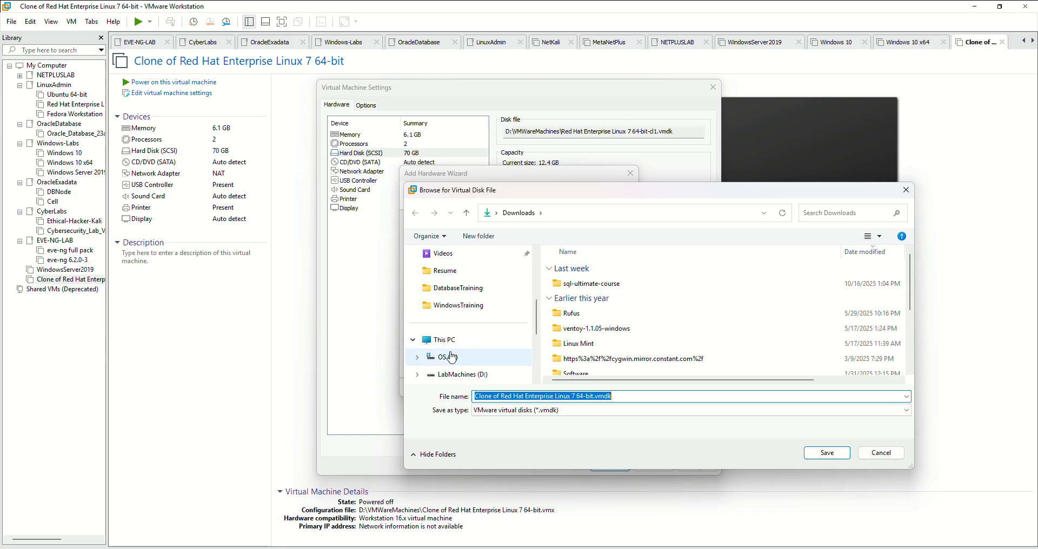
{"action": "scroll", "coordinate": [450, 354], "scroll_direction": "down", "scroll_amount": 2}
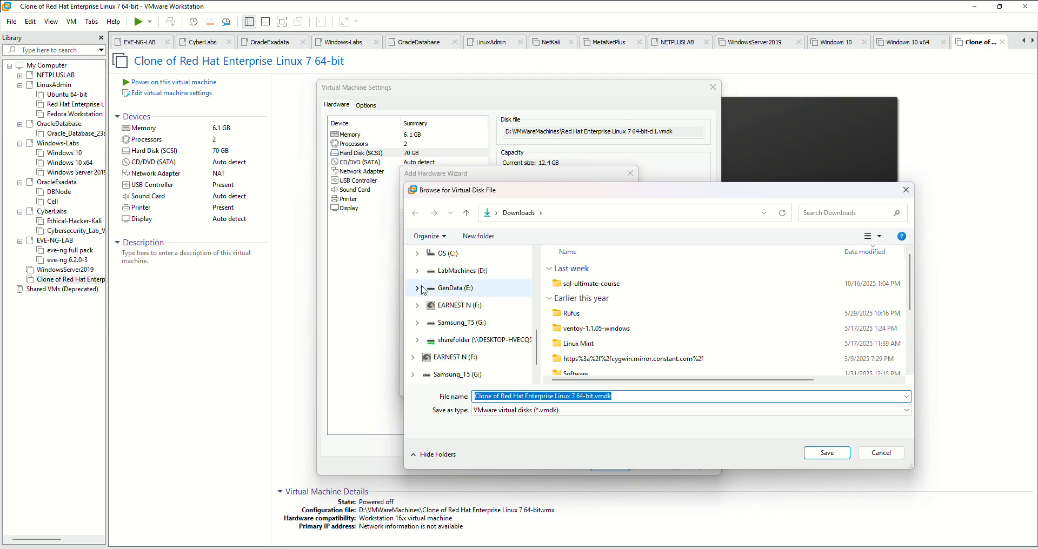
{"action": "left_click", "coordinate": [415, 271]}
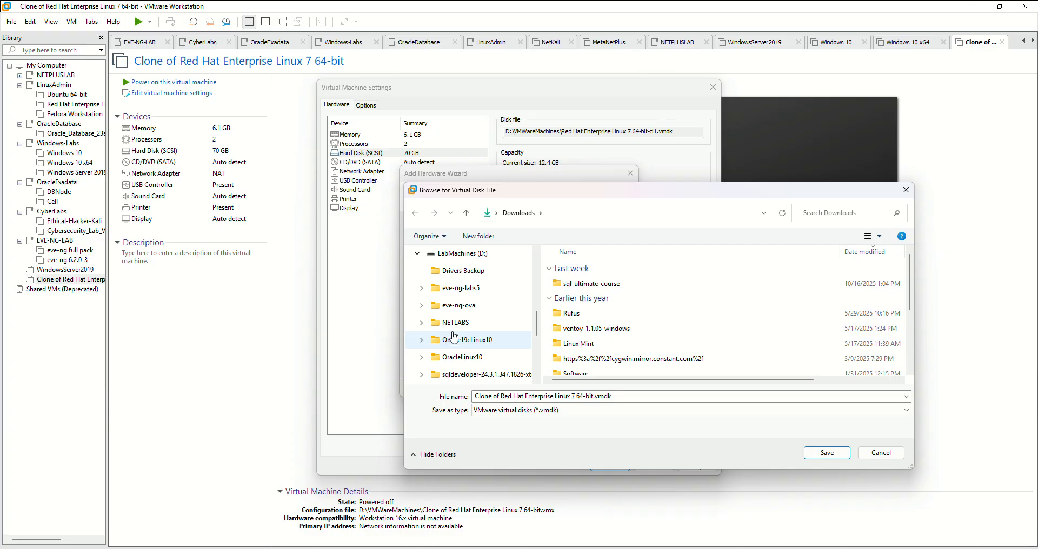
{"action": "scroll", "coordinate": [470, 339], "scroll_direction": "down", "scroll_amount": 1}
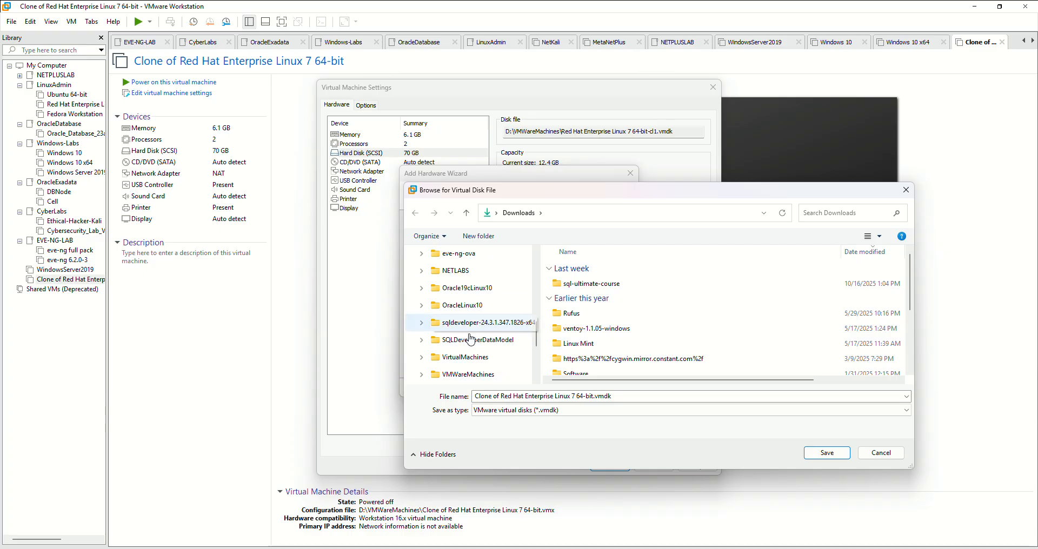
{"action": "left_click", "coordinate": [453, 378]}
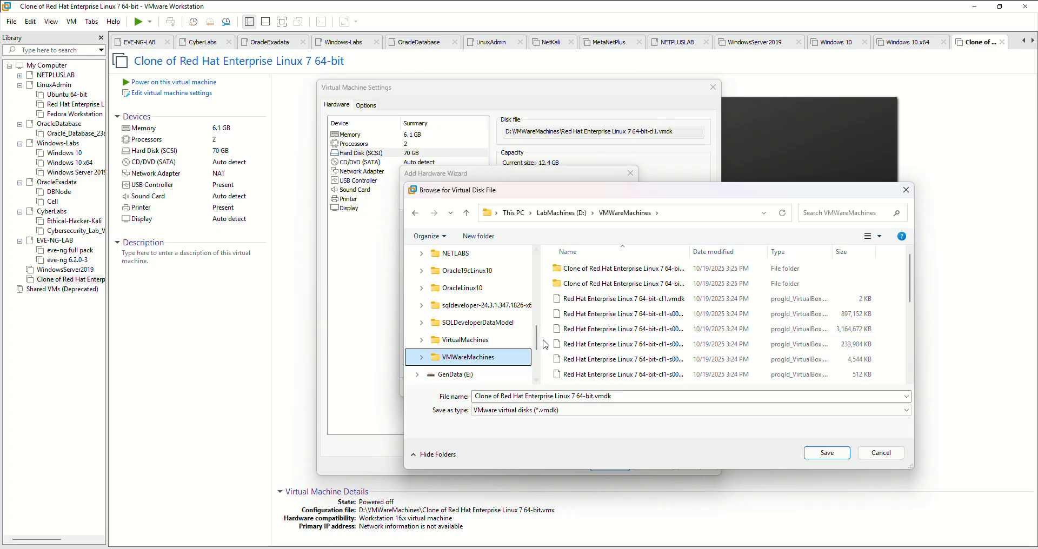
{"action": "left_click_drag", "start_coordinate": [538, 342], "coordinate": [540, 354]}
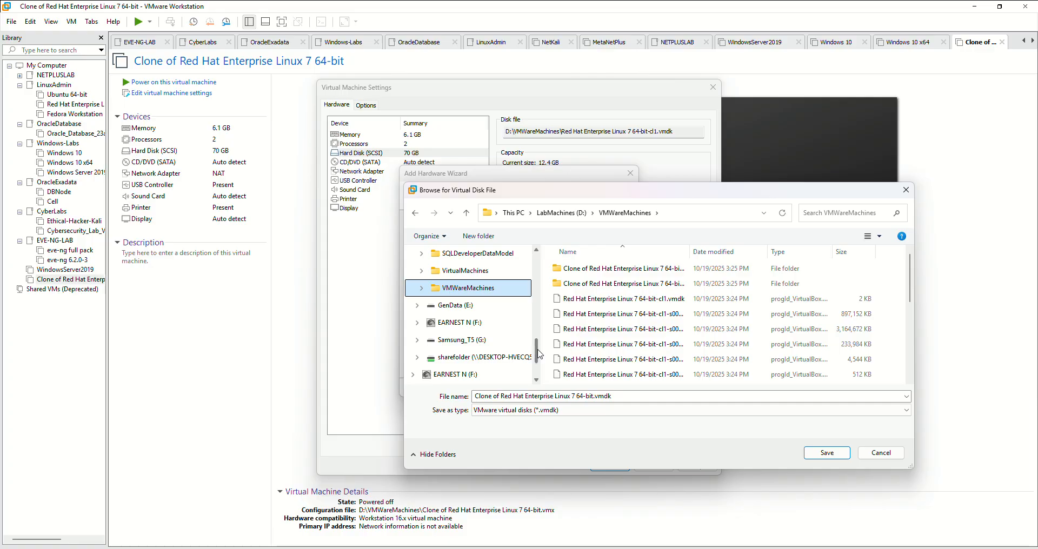
Create a folder named VMDISKS inside VMWareMachines and open it.
{"action": "left_click", "coordinate": [492, 238]}
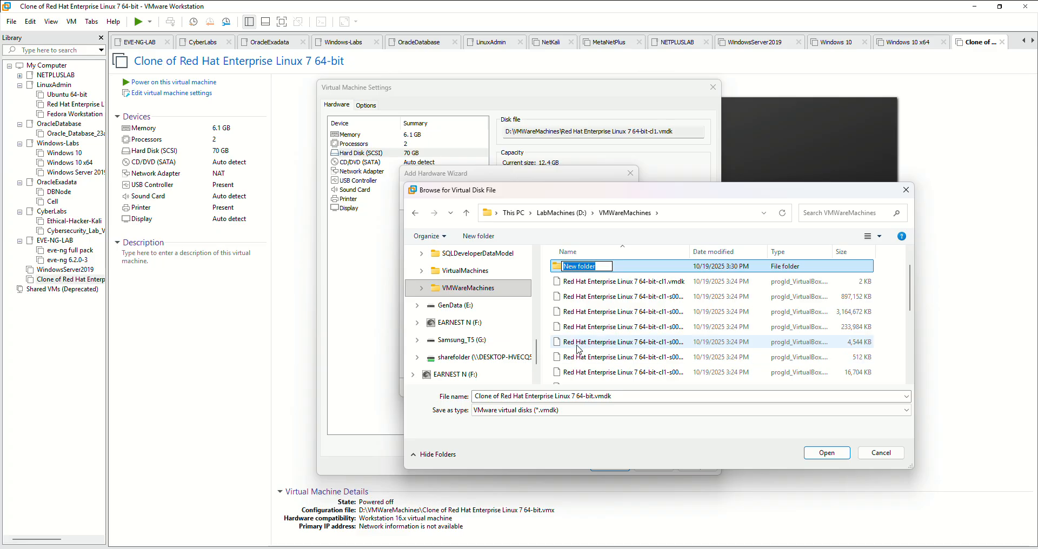
{"action": "type", "text": "vm"}
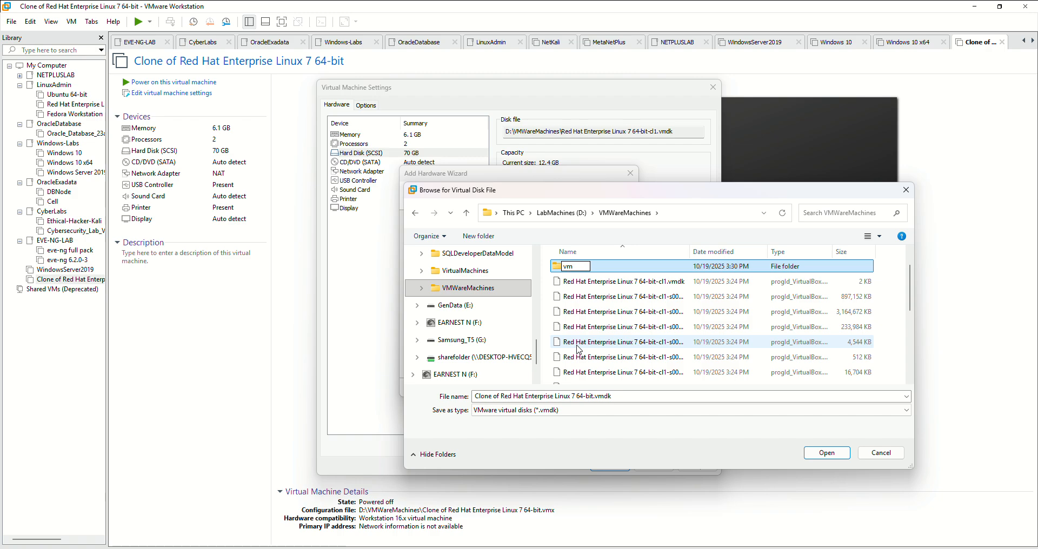
{"action": "type", "text": "disks"}
{"action": "key", "text": "BackSpace"}
{"action": "key", "text": "BackSpace"}
{"action": "key", "text": "BackSpace"}
{"action": "key", "text": "BackSpace"}
{"action": "key", "text": "BackSpace"}
{"action": "key", "text": "BackSpace"}
{"action": "key", "text": "BackSpace"}
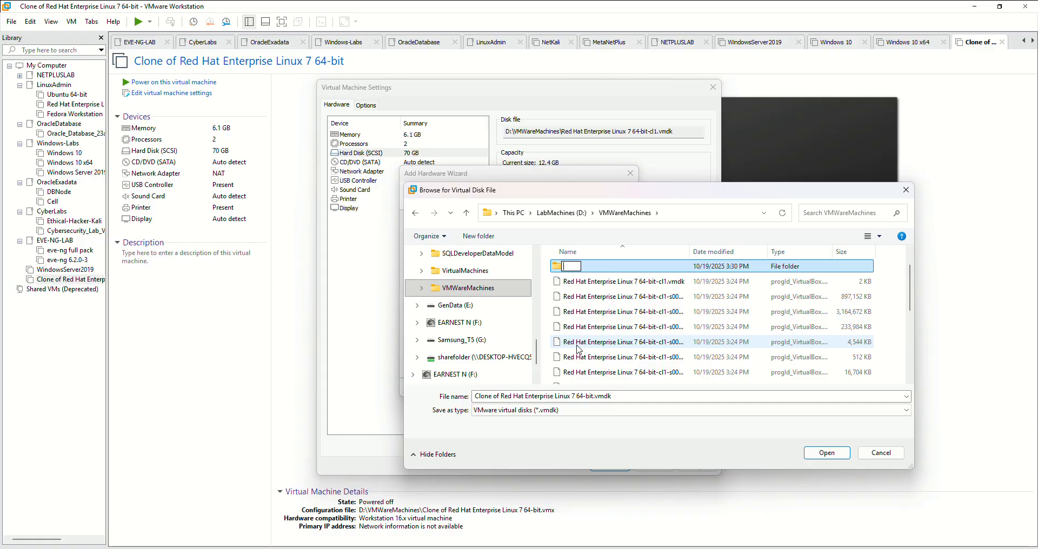
{"action": "type", "text": "VMDISK"}
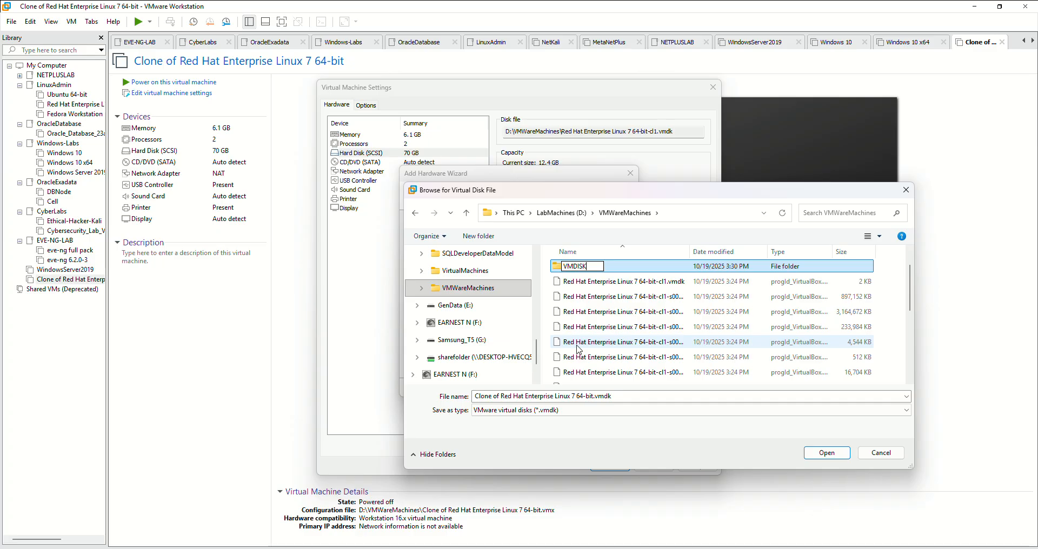
{"action": "type", "text": "S"}
{"action": "key", "text": "Return"}
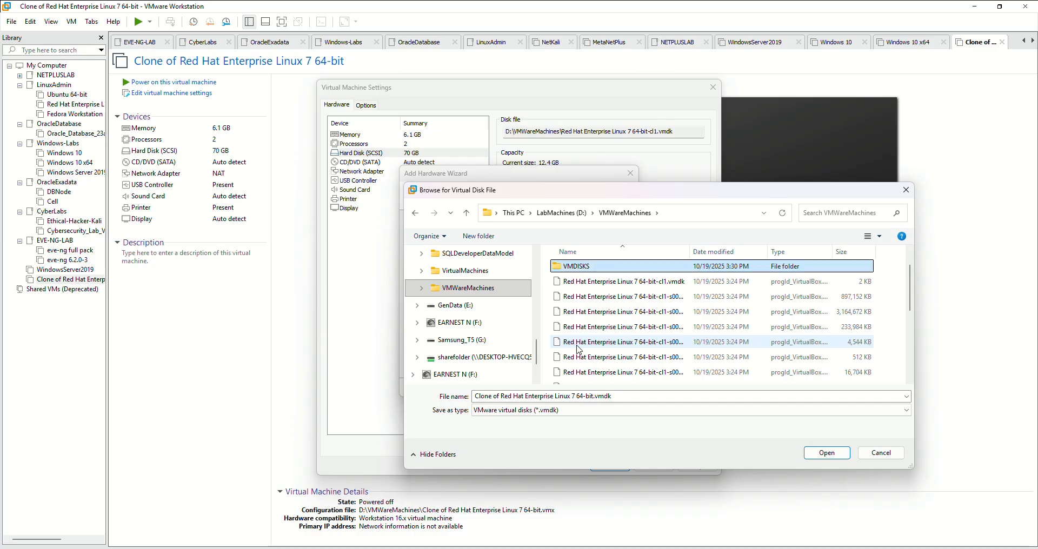
{"action": "key", "text": "Return"}
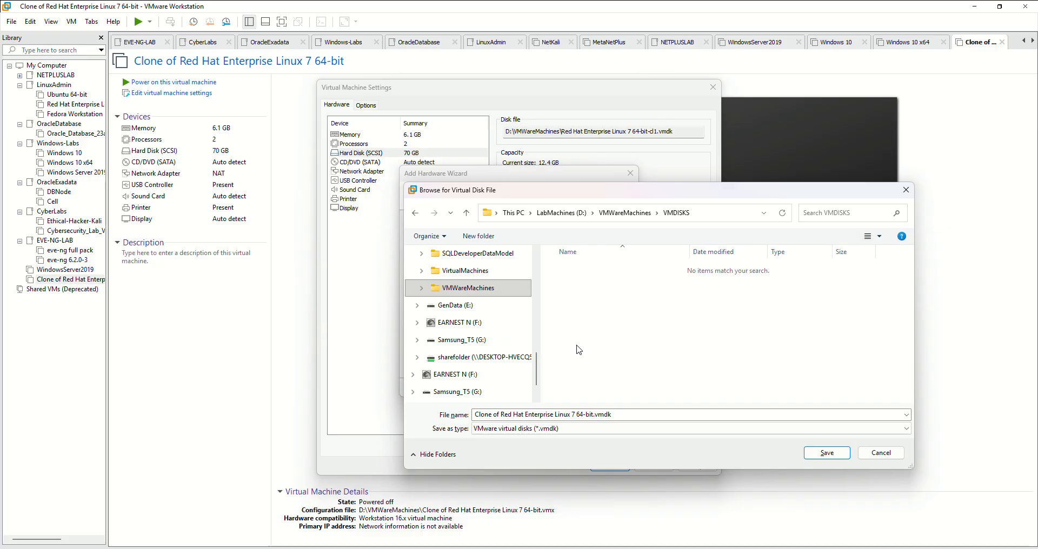
Save the disk file as DATADISK.vmdk in VMDISKS and finish adding the hard disk.
{"action": "triple_click", "coordinate": [584, 415]}
{"action": "left_click", "coordinate": [583, 415]}
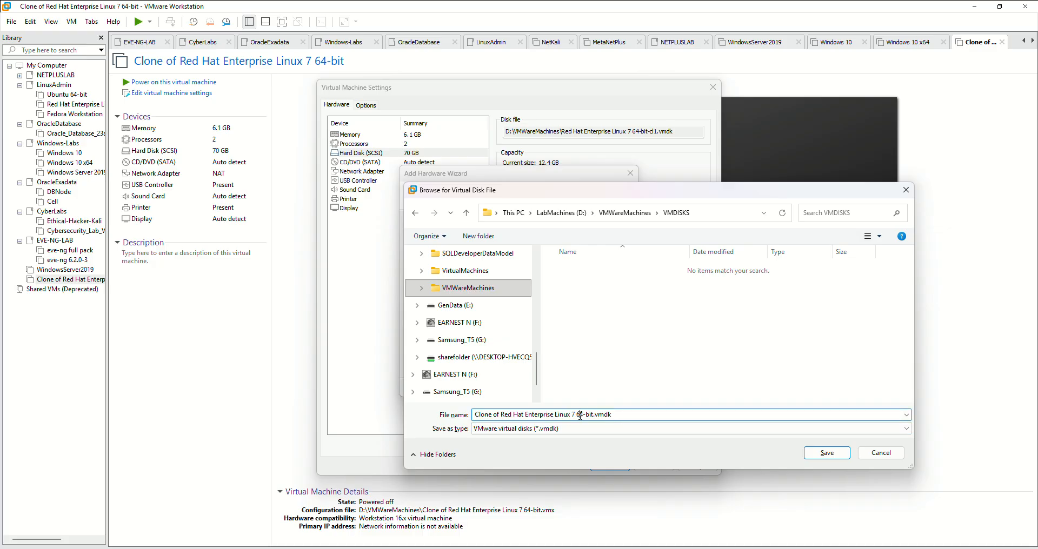
{"action": "left_click_drag", "start_coordinate": [592, 415], "coordinate": [460, 417]}
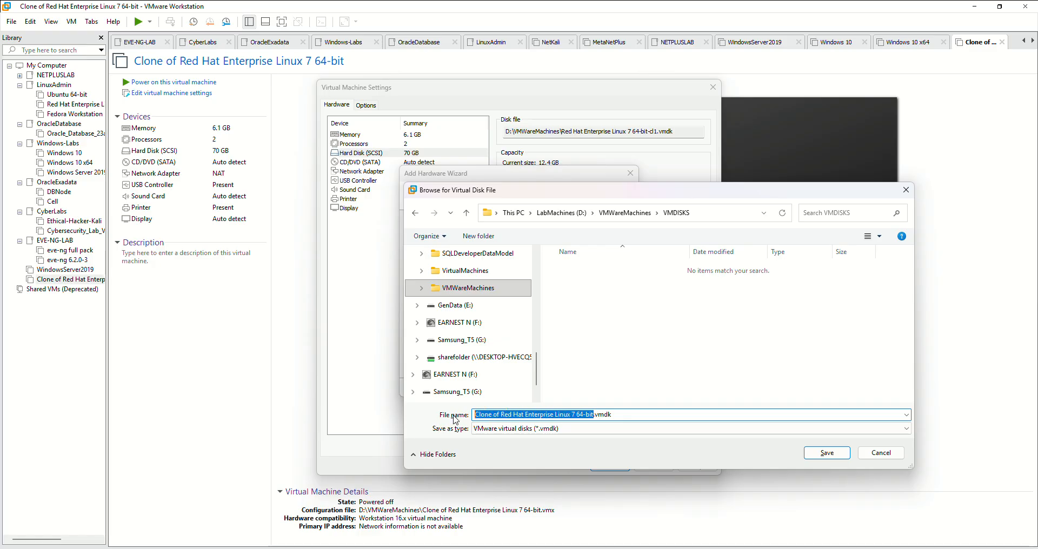
{"action": "type", "text": "d"}
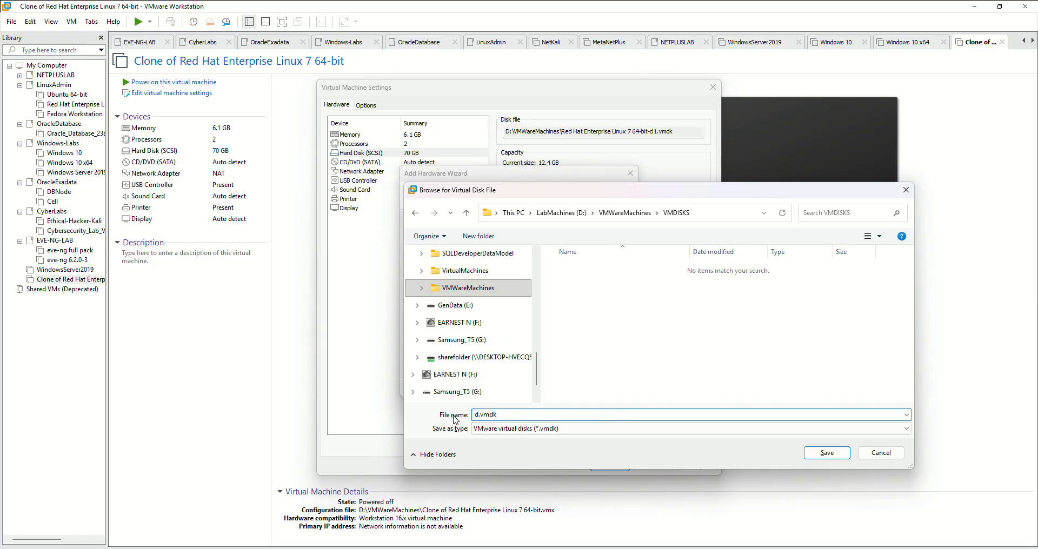
{"action": "key", "text": "BackSpace"}
{"action": "type", "text": "D"}
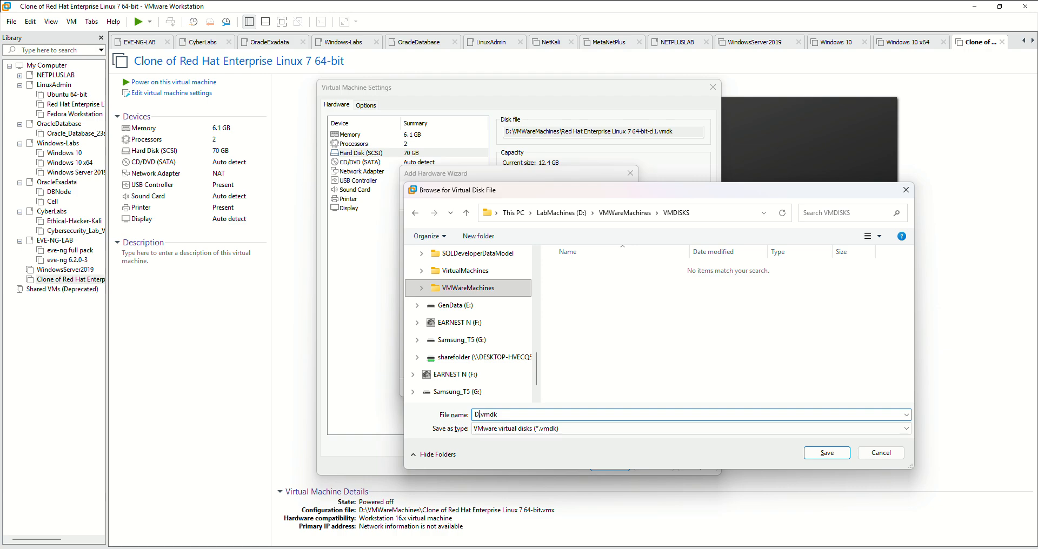
{"action": "type", "text": "ATA"}
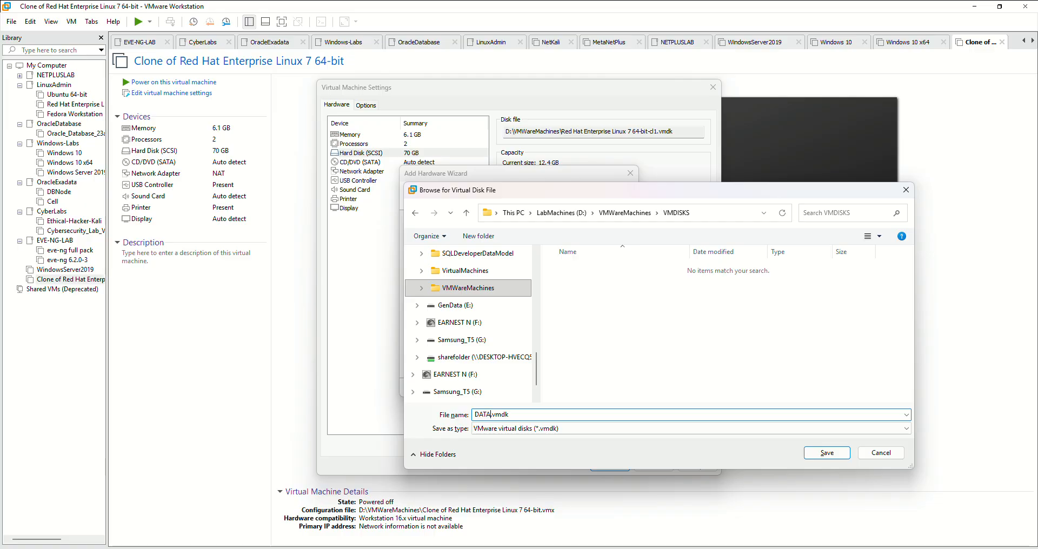
{"action": "type", "text": "DISK"}
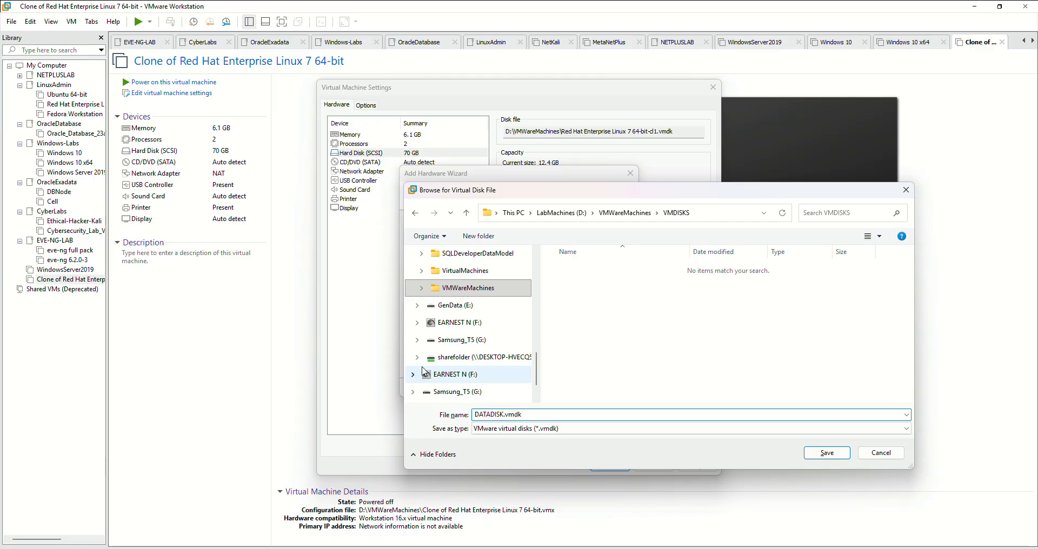
{"action": "left_click", "coordinate": [835, 458]}
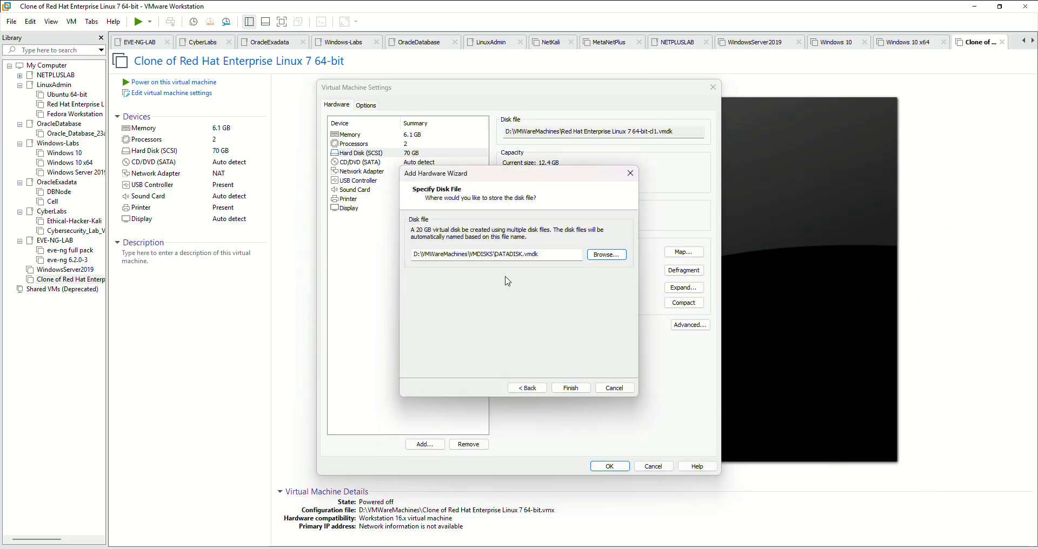
{"action": "left_click", "coordinate": [571, 389]}
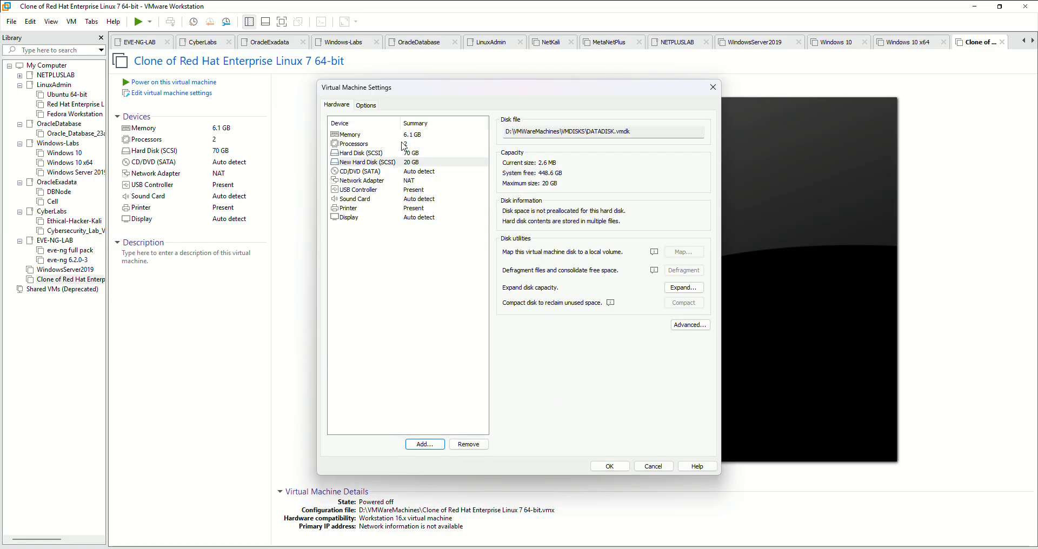
Define another new SCSI virtual hard disk with a maximum size of 20 GB, split into multiple files.
{"action": "left_click", "coordinate": [428, 448]}
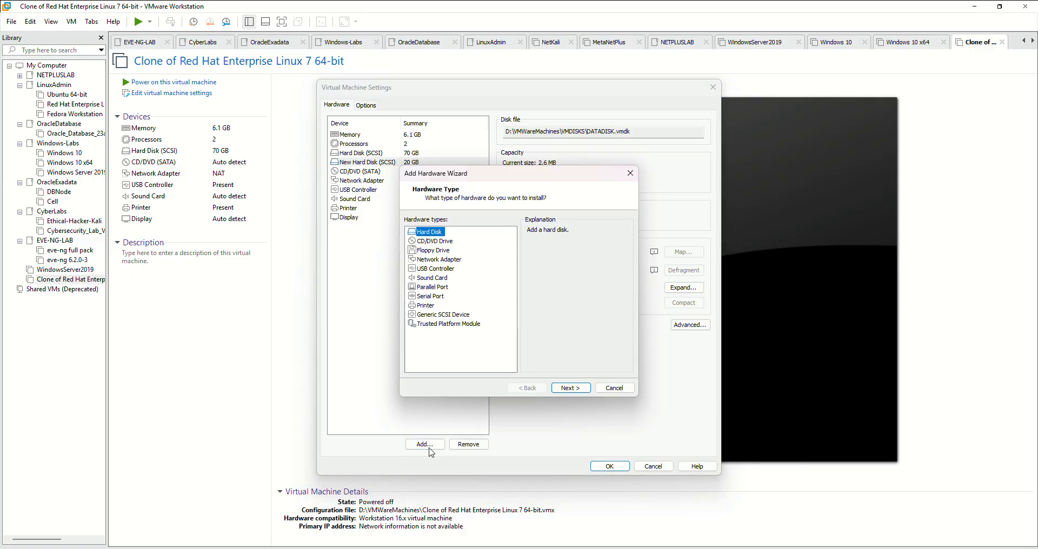
{"action": "left_click", "coordinate": [585, 397]}
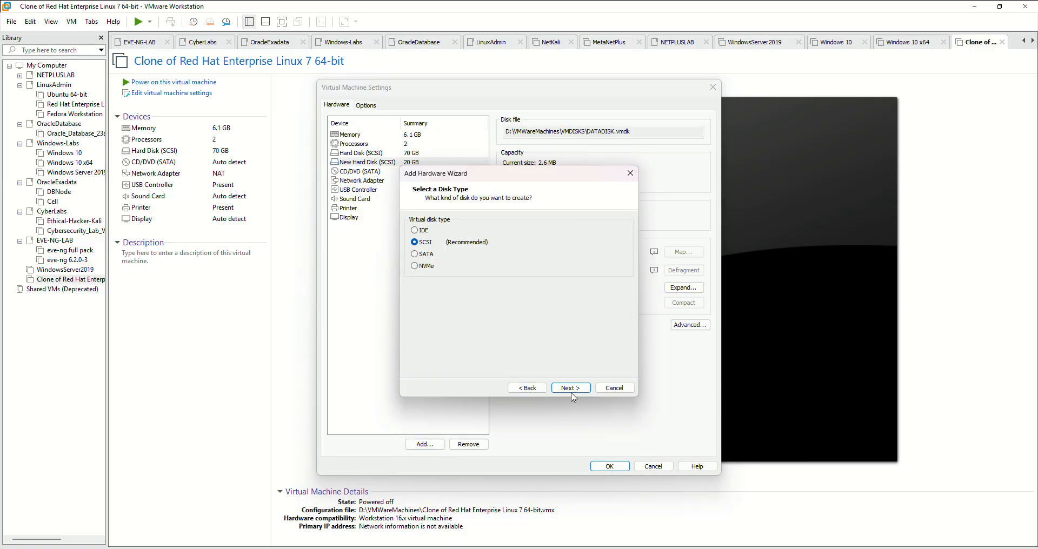
{"action": "left_click", "coordinate": [572, 395]}
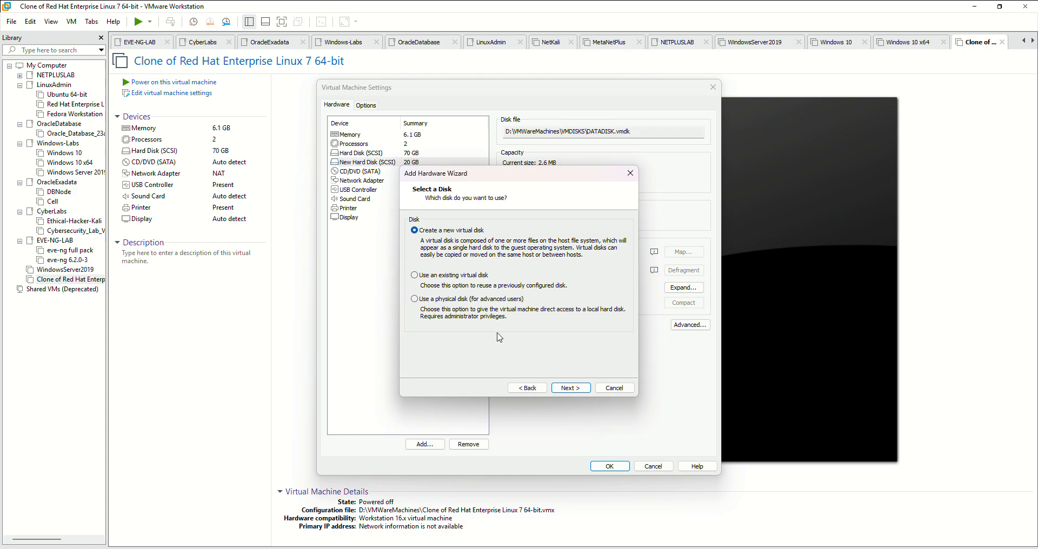
{"action": "left_click", "coordinate": [579, 388]}
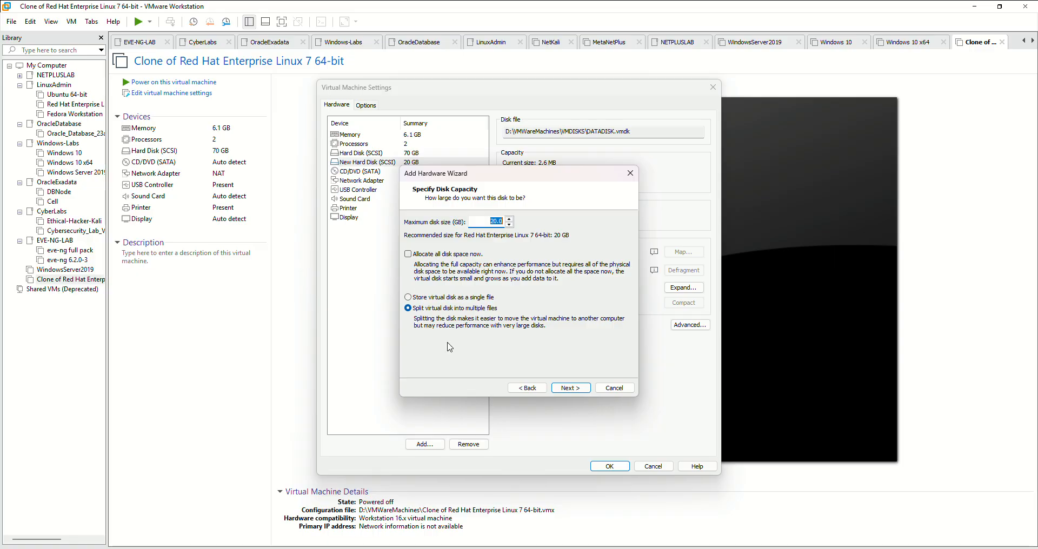
{"action": "left_click", "coordinate": [572, 389]}
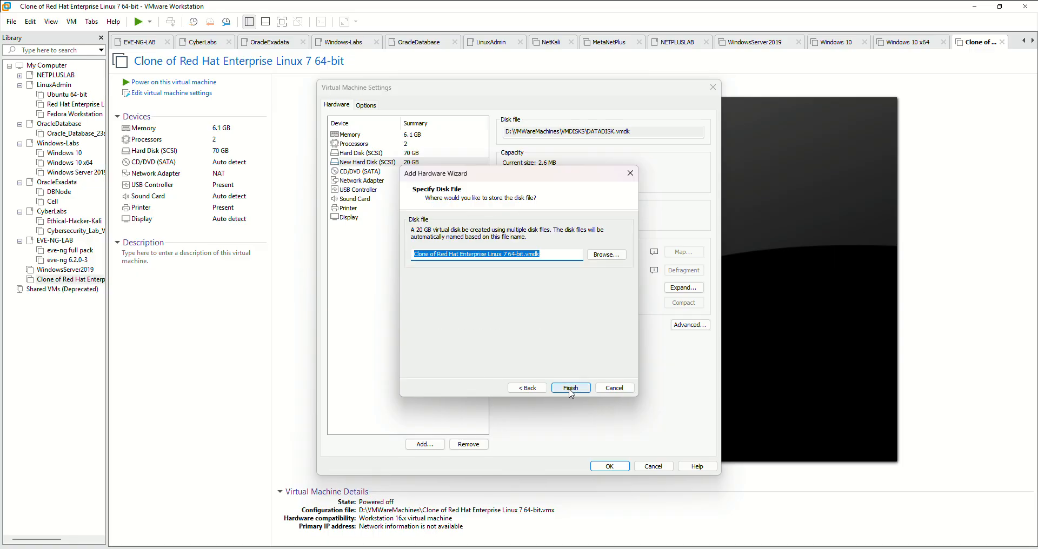
Save the disk file as OCRDISK.vmdk in the VMDISKS folder, finish adding the disk and apply the virtual machine settings.
{"action": "left_click", "coordinate": [606, 254]}
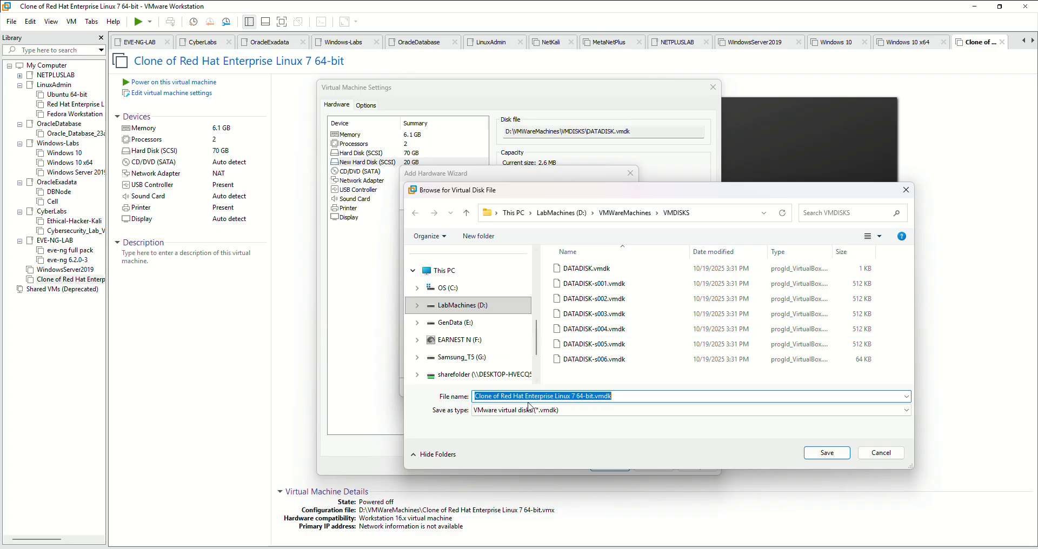
{"action": "left_click", "coordinate": [574, 396]}
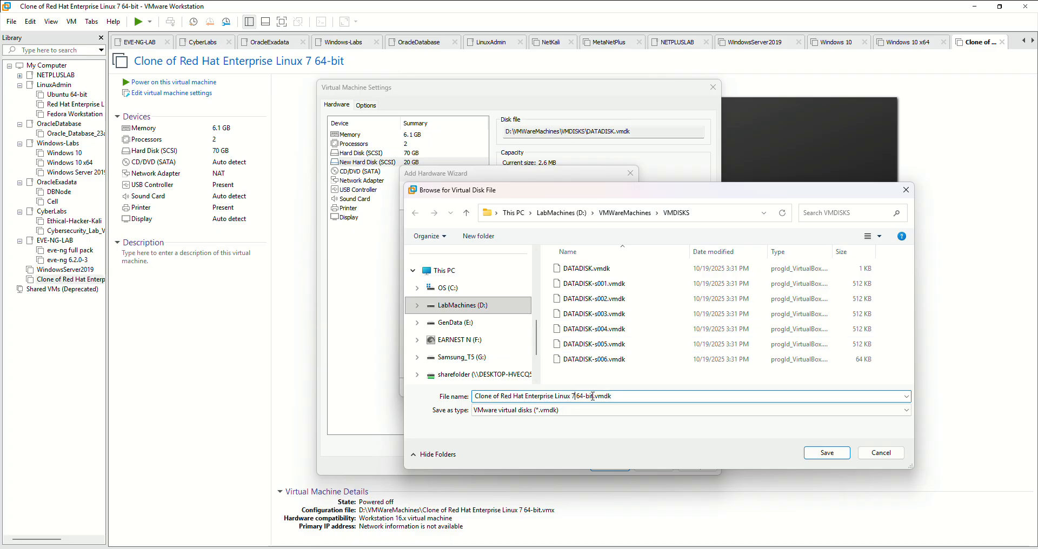
{"action": "left_click_drag", "start_coordinate": [593, 396], "coordinate": [469, 397]}
{"action": "type", "text": "O"}
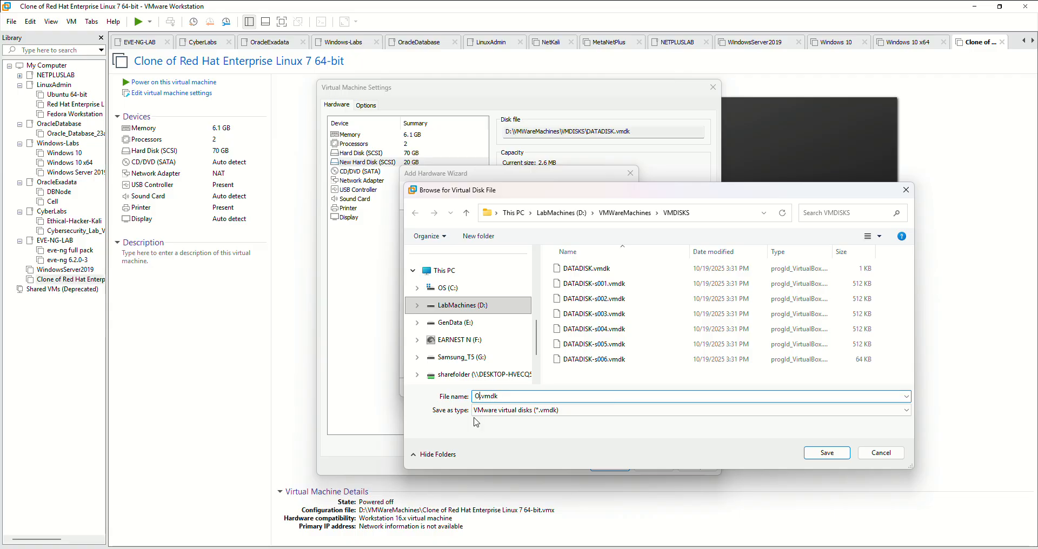
{"action": "type", "text": "CRDISK"}
{"action": "left_click", "coordinate": [827, 453]}
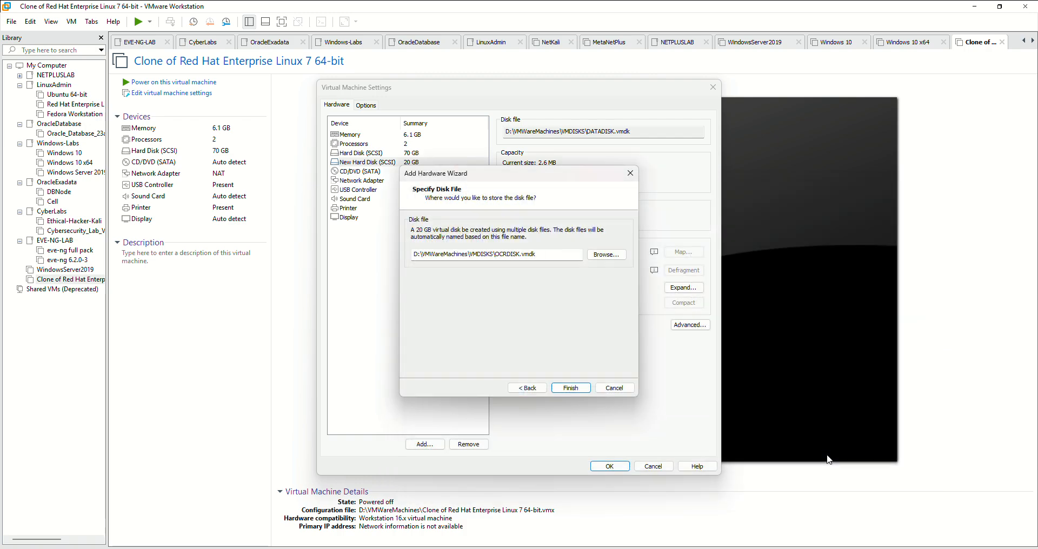
{"action": "left_click", "coordinate": [570, 389]}
{"action": "left_click", "coordinate": [610, 466]}
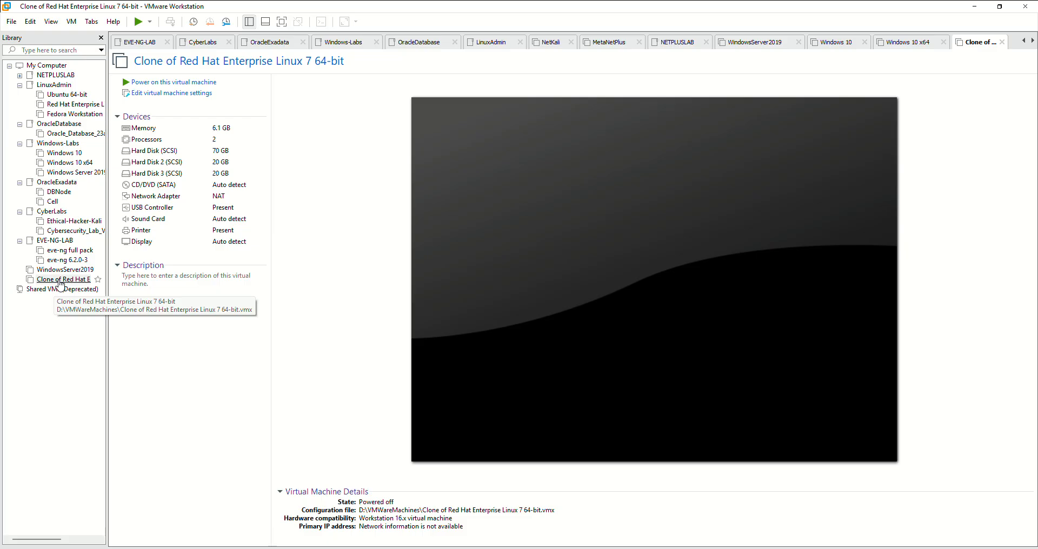
Rename the cloned Red Hat Enterprise Linux 7 virtual machine as ORACLEDATABSE-ASM and power it on.
{"action": "right_click", "coordinate": [60, 281]}
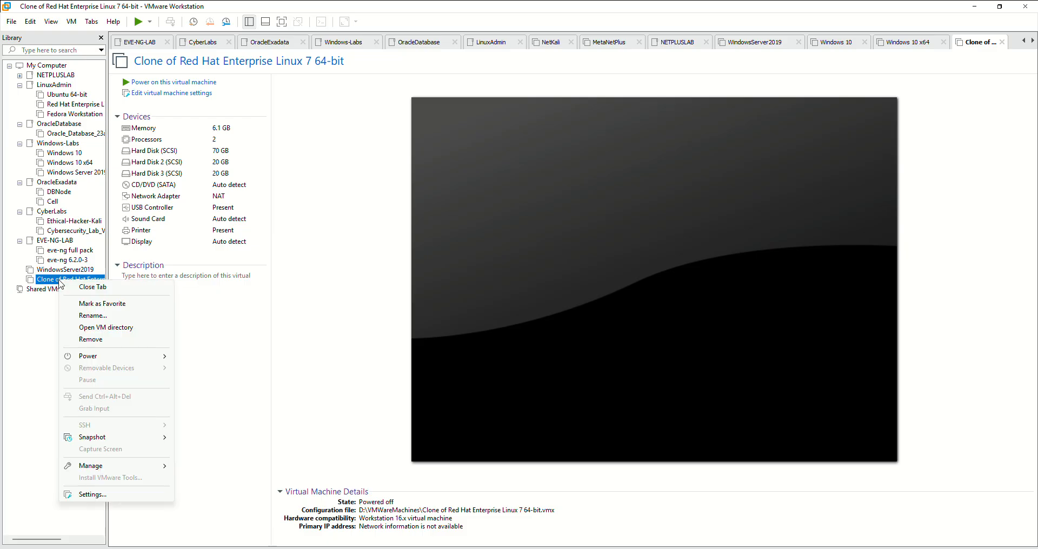
{"action": "left_click", "coordinate": [94, 317]}
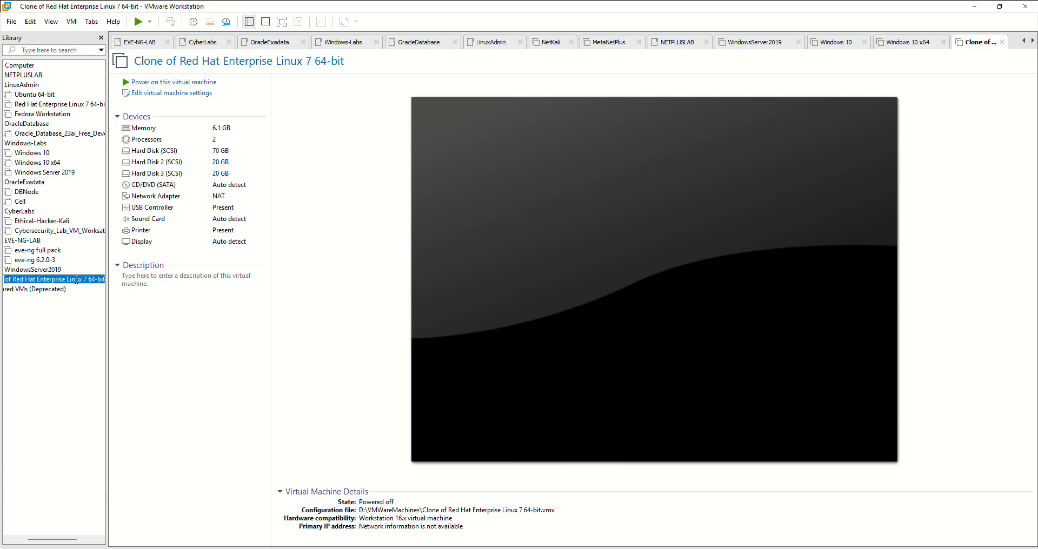
{"action": "type", "text": "or"}
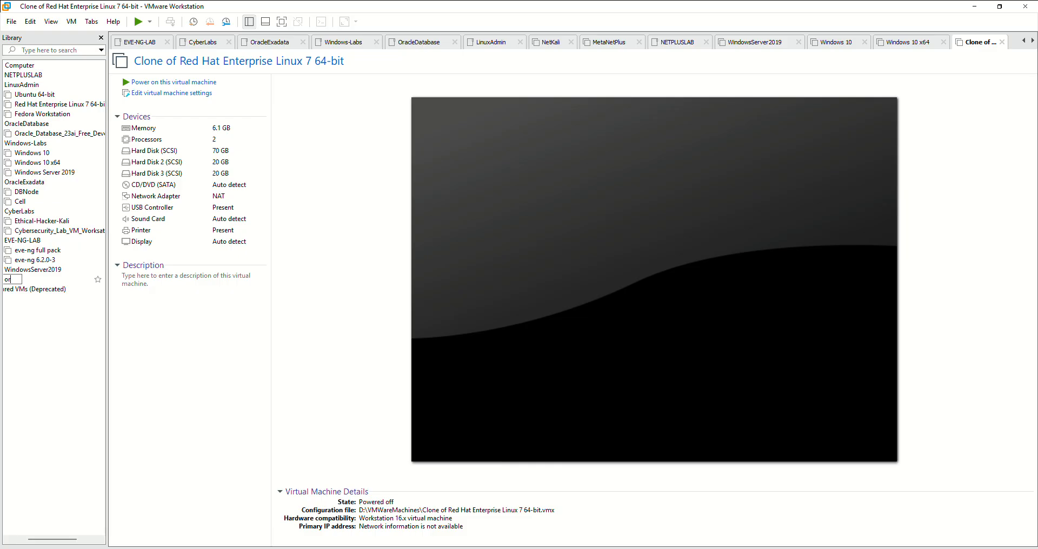
{"action": "key", "text": "BackSpace"}
{"action": "key", "text": "BackSpace"}
{"action": "type", "text": "ORACLE"}
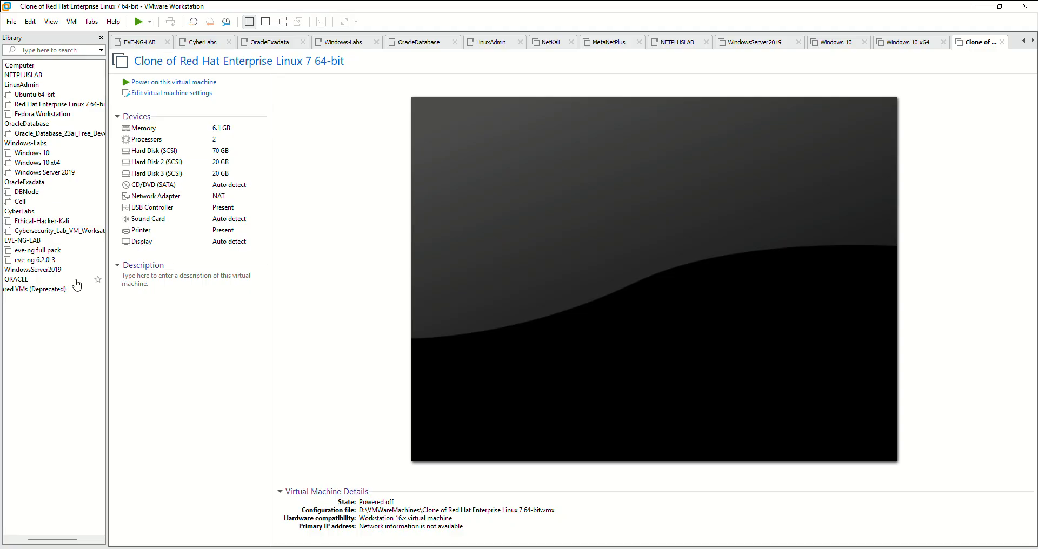
{"action": "type", "text": "DATABSE-ASM"}
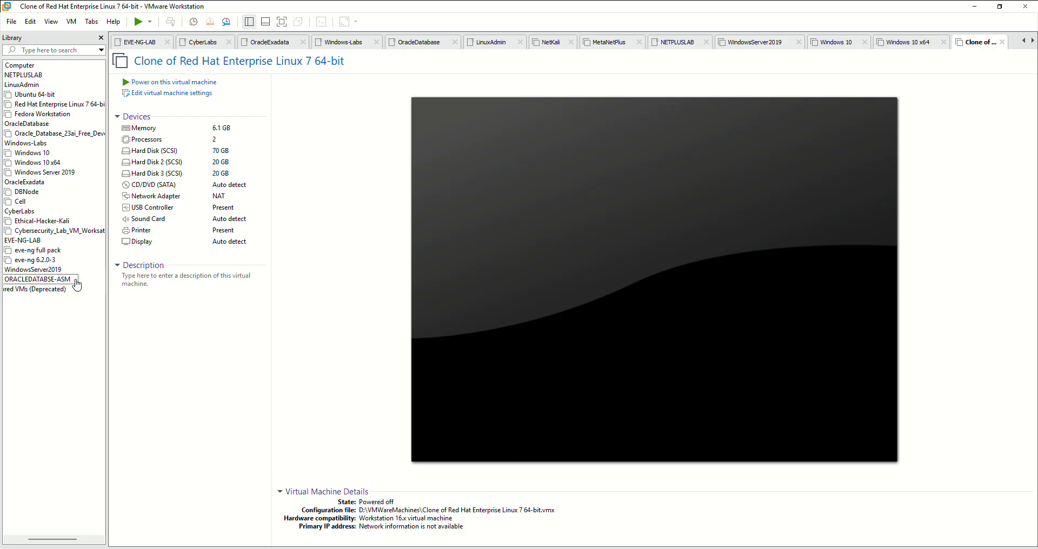
{"action": "key", "text": "Return"}
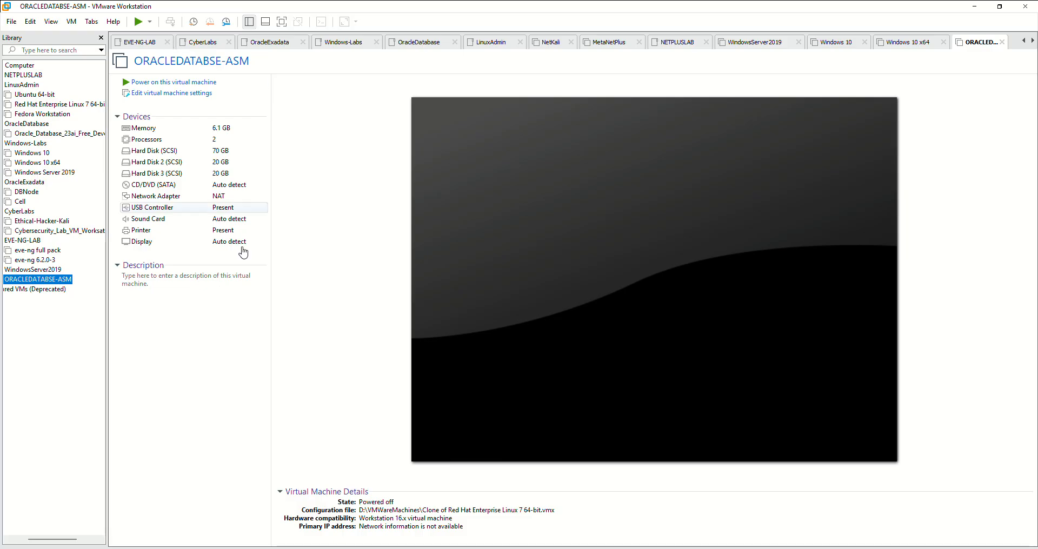
{"action": "left_click", "coordinate": [159, 85]}
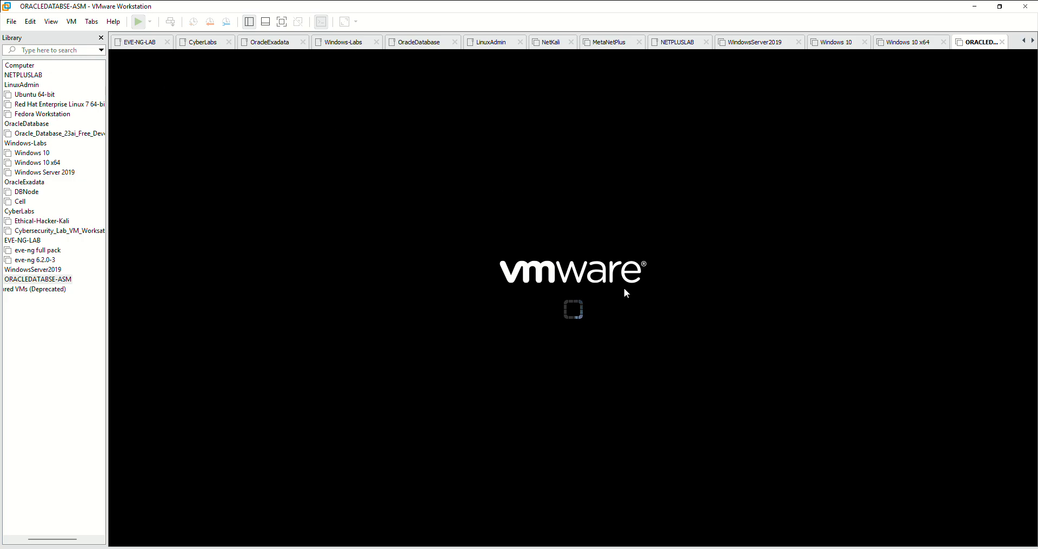